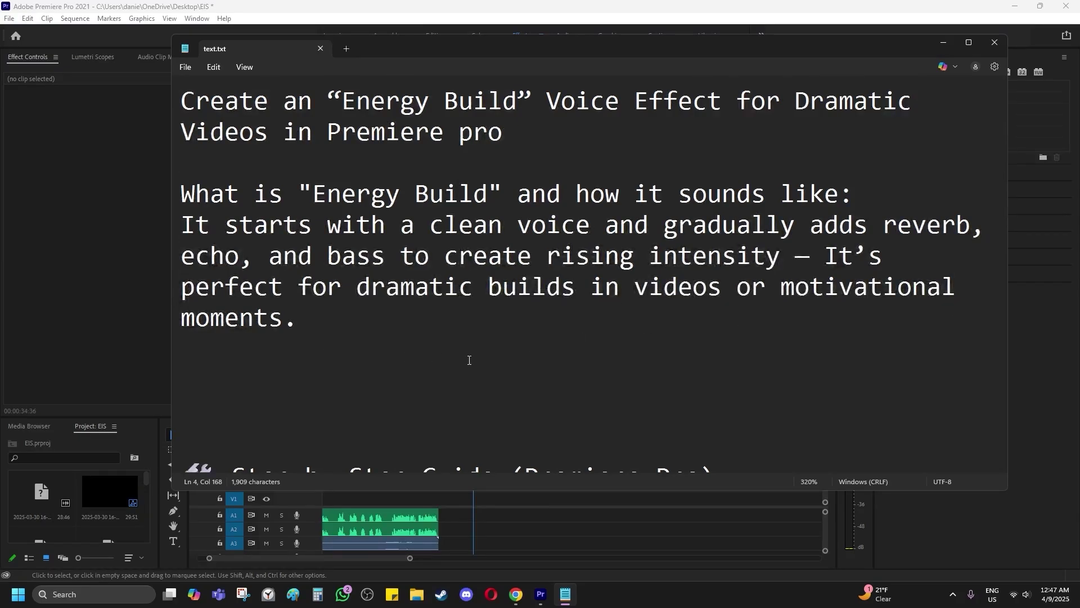
Place the voiceover clip on audio track A1 at 00:00:34:36, play its opening and move the playhead to 00:00:38:15.
{"action": "scroll", "coordinate": [467, 359], "scroll_direction": "down", "scroll_amount": 2}
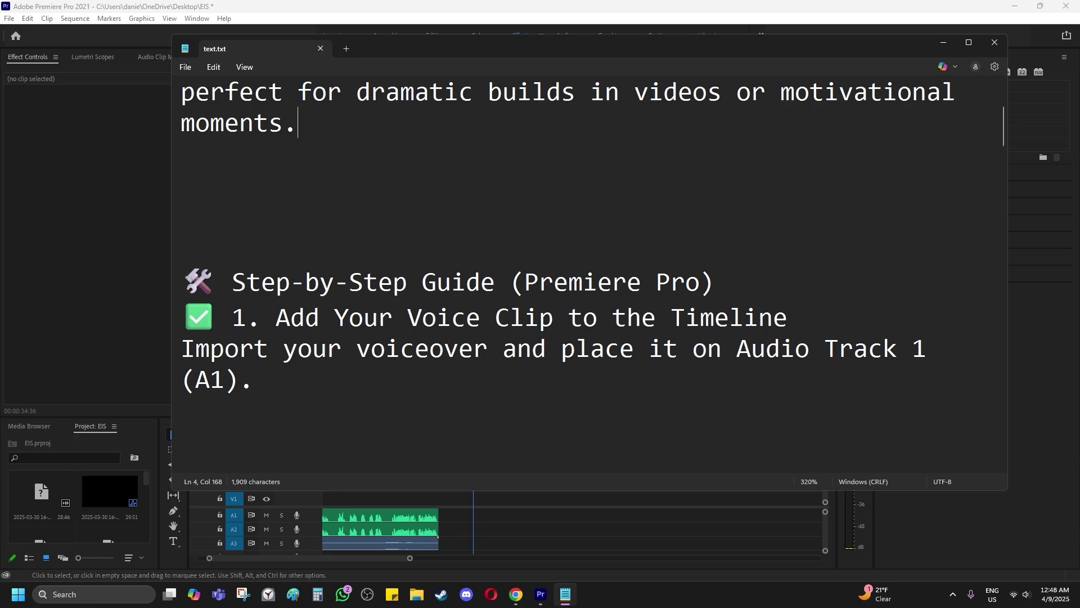
{"action": "left_click_drag", "start_coordinate": [514, 488], "coordinate": [504, 511]}
{"action": "left_click", "coordinate": [504, 510]}
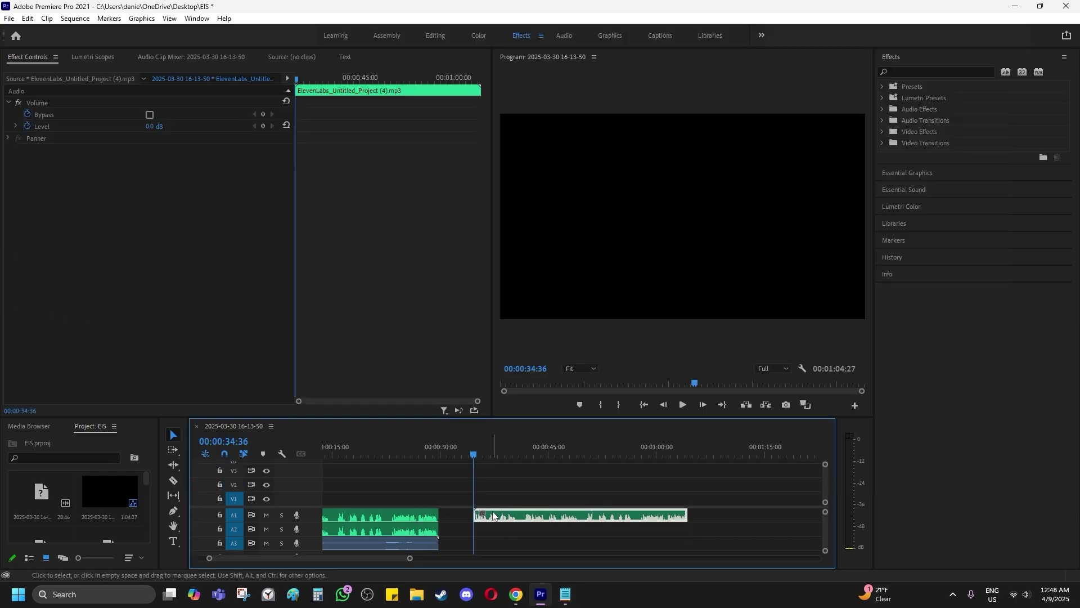
{"action": "key", "text": "space"}
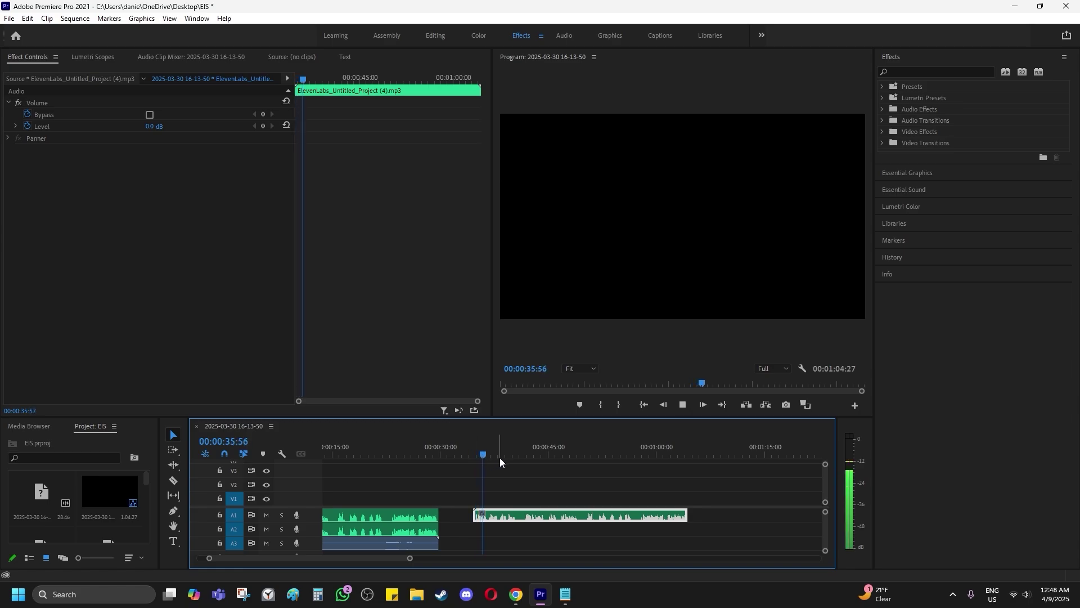
{"action": "left_click", "coordinate": [495, 456]}
{"action": "left_click_drag", "start_coordinate": [495, 457], "coordinate": [499, 457]}
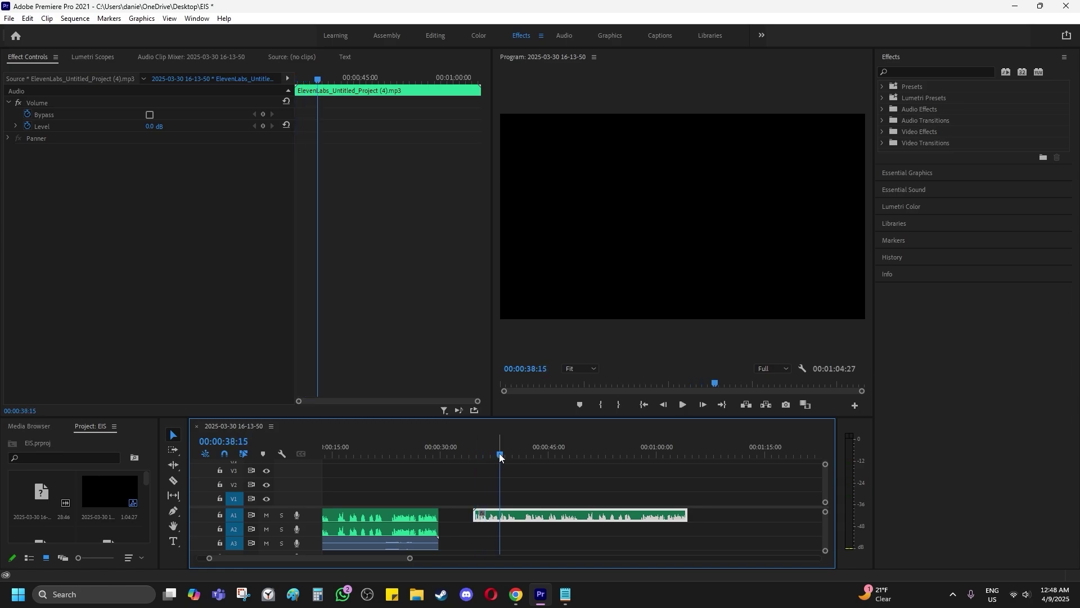
Read the duplication instructions in text.txt and duplicate the voiceover clip from track A1 onto track A2, directly beneath the original.
{"action": "left_click", "coordinate": [566, 594]}
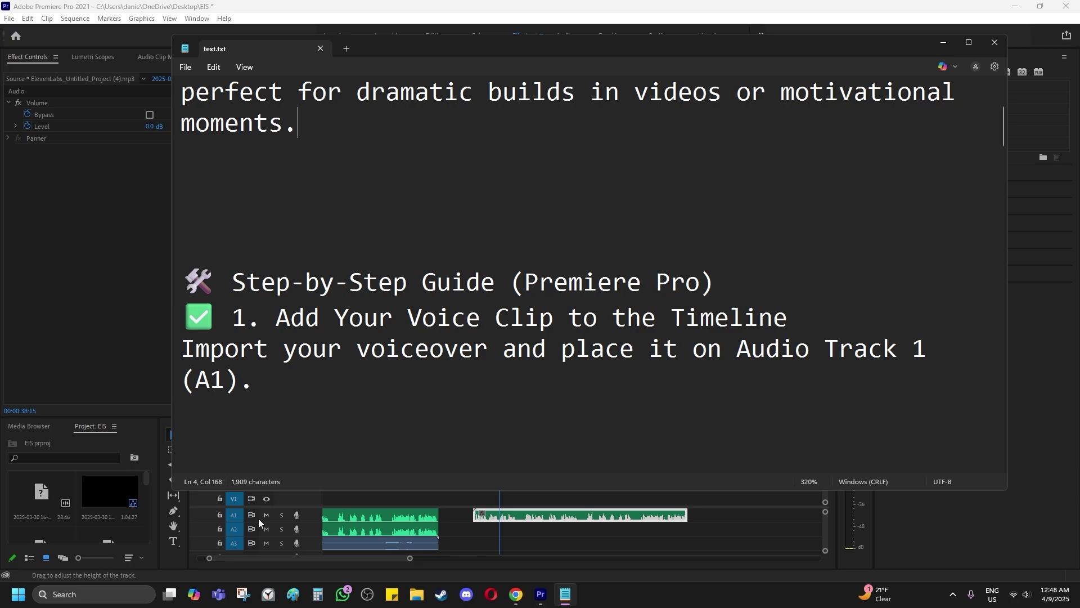
{"action": "scroll", "coordinate": [372, 368], "scroll_direction": "down", "scroll_amount": 2}
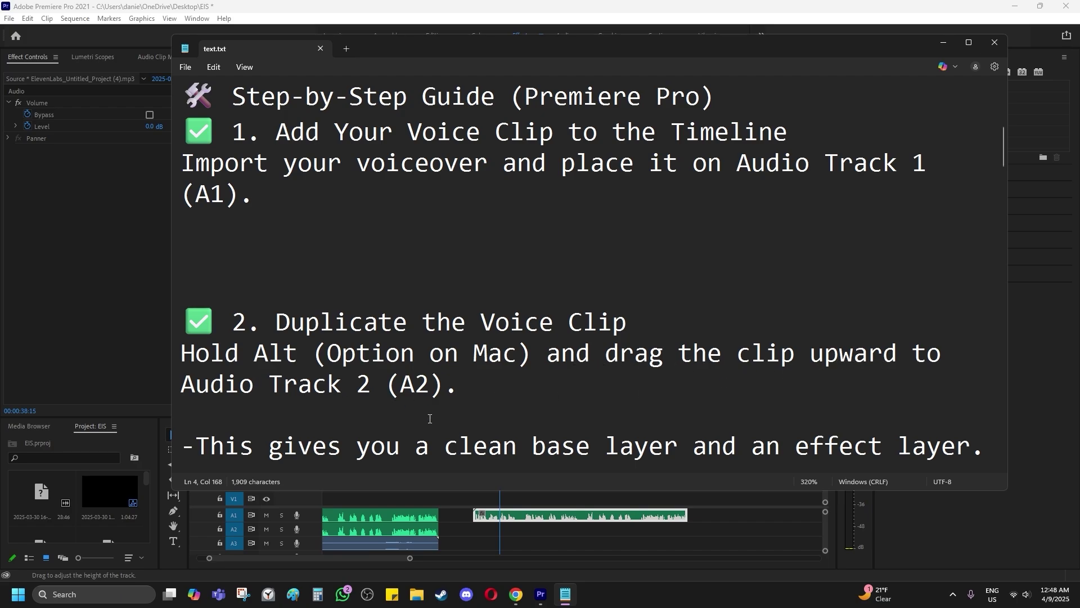
{"action": "left_click", "coordinate": [550, 521]}
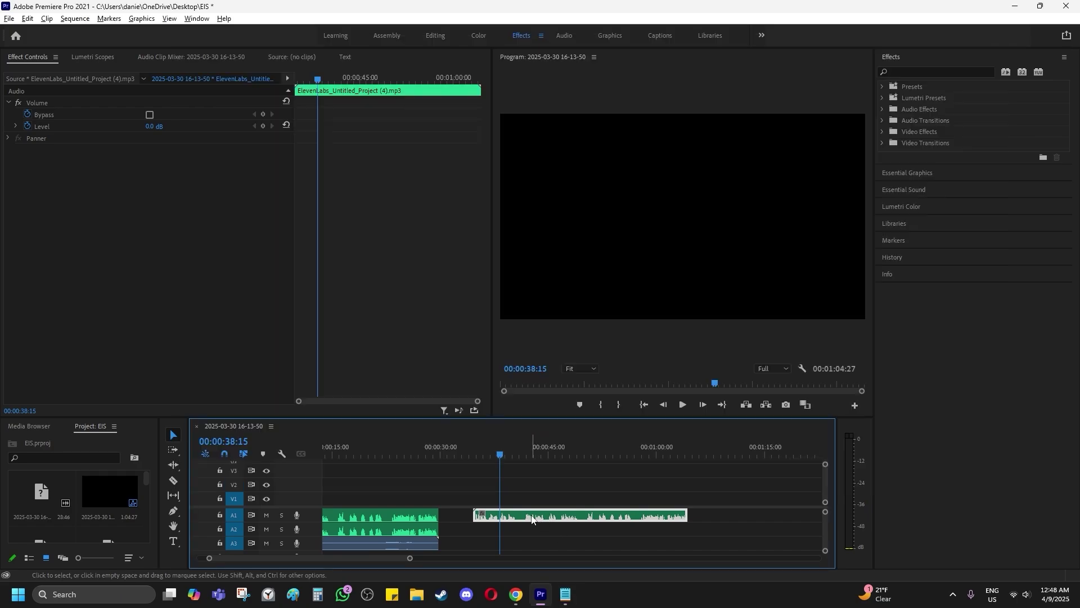
{"action": "left_click_drag", "start_coordinate": [532, 519], "coordinate": [524, 528]}
Following the guide in text.txt, apply the Multiband Compressor effect to the duplicate voice clip on track A2.
{"action": "left_click", "coordinate": [566, 594]}
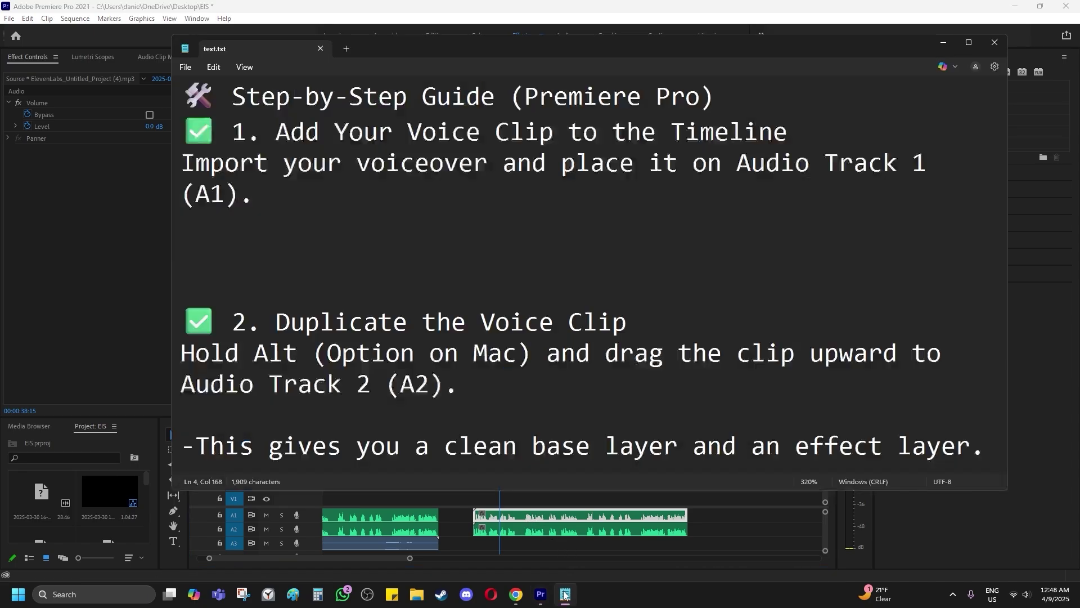
{"action": "scroll", "coordinate": [406, 367], "scroll_direction": "down", "scroll_amount": 1}
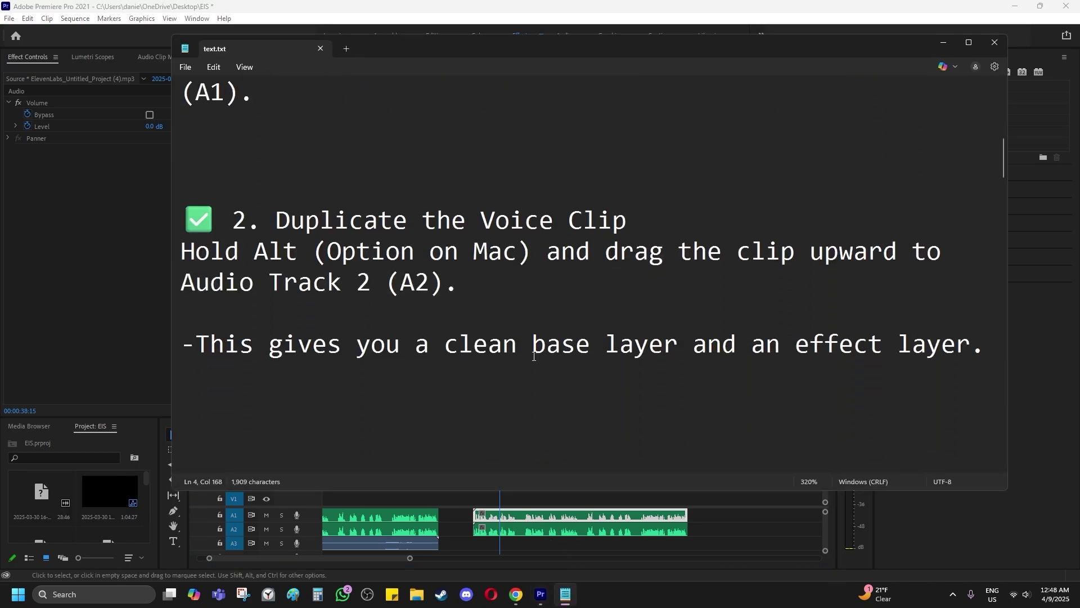
{"action": "scroll", "coordinate": [736, 359], "scroll_direction": "up", "scroll_amount": 1}
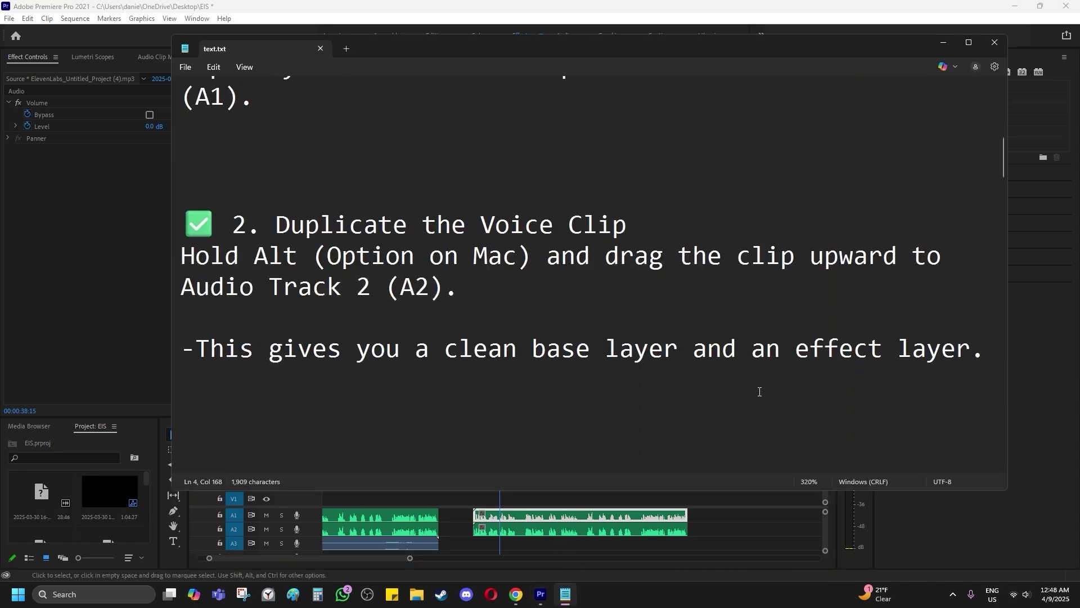
{"action": "scroll", "coordinate": [760, 392], "scroll_direction": "down", "scroll_amount": 3}
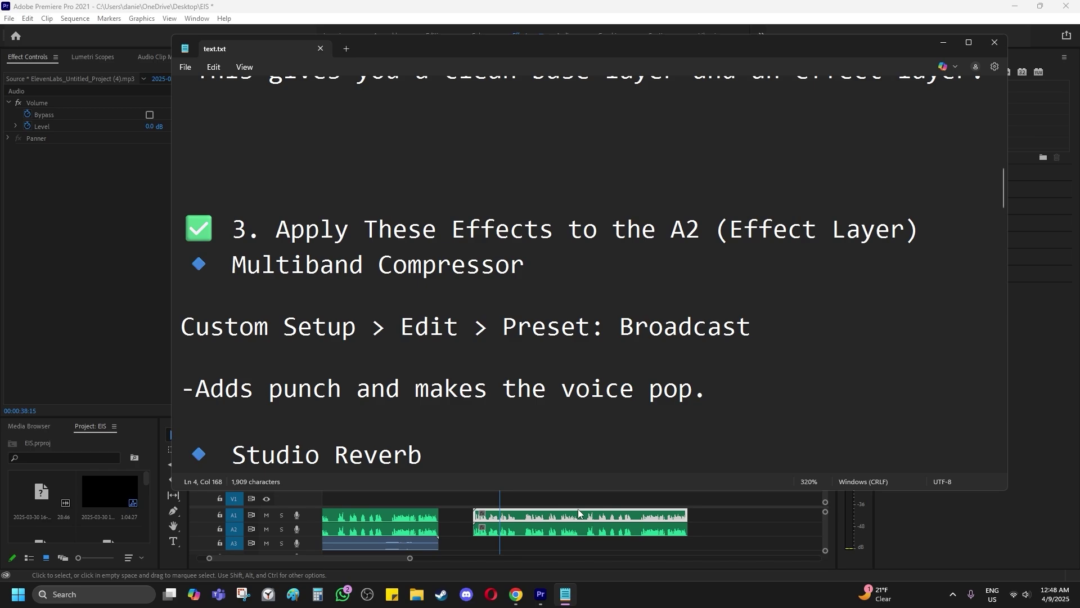
{"action": "left_click", "coordinate": [535, 531]}
{"action": "left_click", "coordinate": [566, 597]}
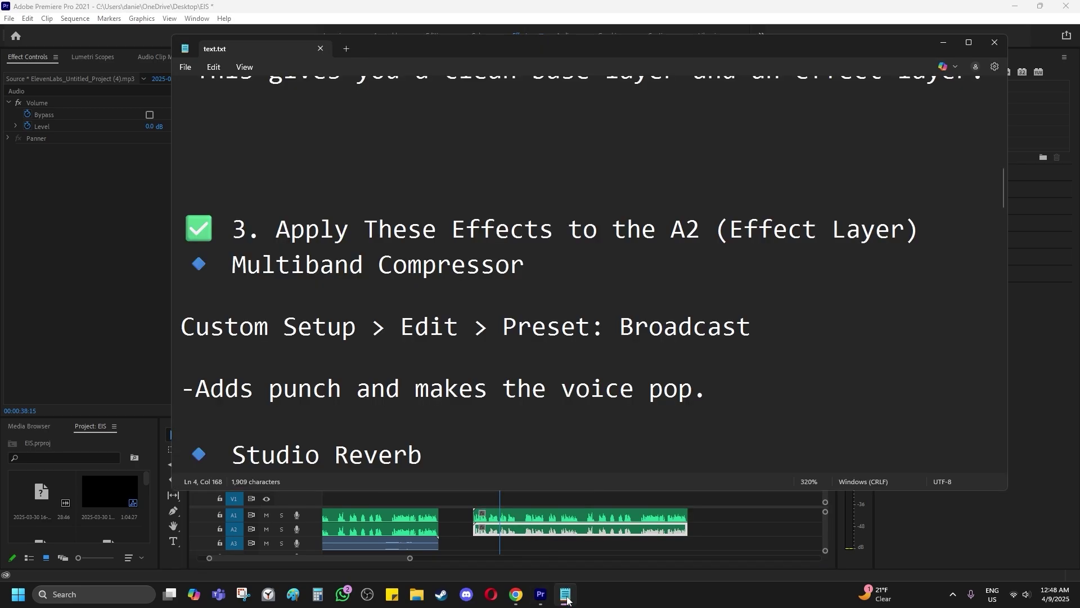
{"action": "left_click_drag", "start_coordinate": [458, 53], "coordinate": [413, 45]}
{"action": "scroll", "coordinate": [213, 189], "scroll_direction": "down", "scroll_amount": 1}
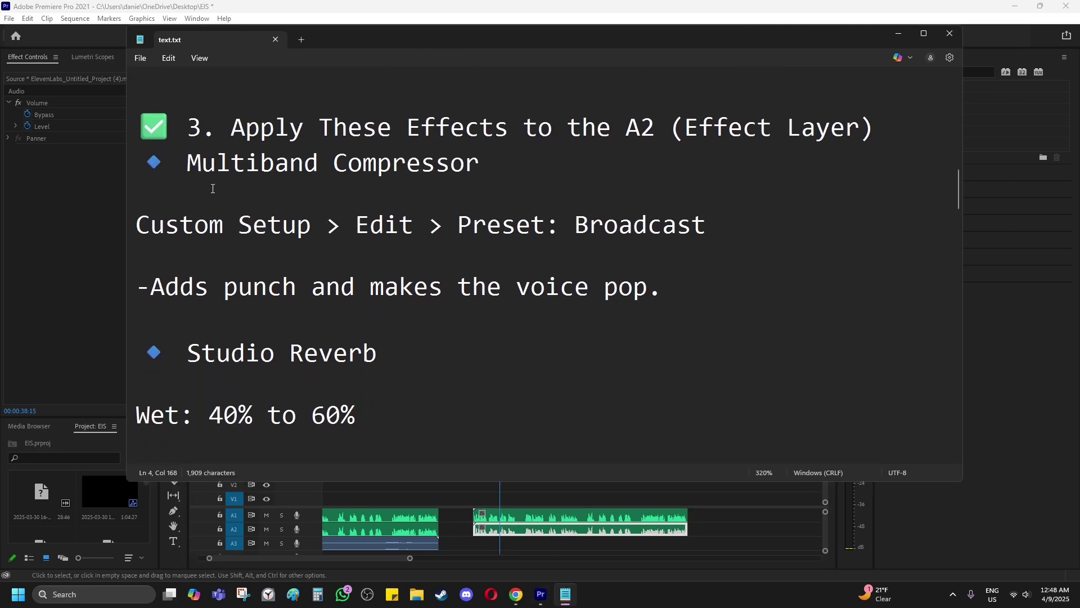
{"action": "left_click", "coordinate": [899, 33]}
{"action": "left_click", "coordinate": [924, 72]}
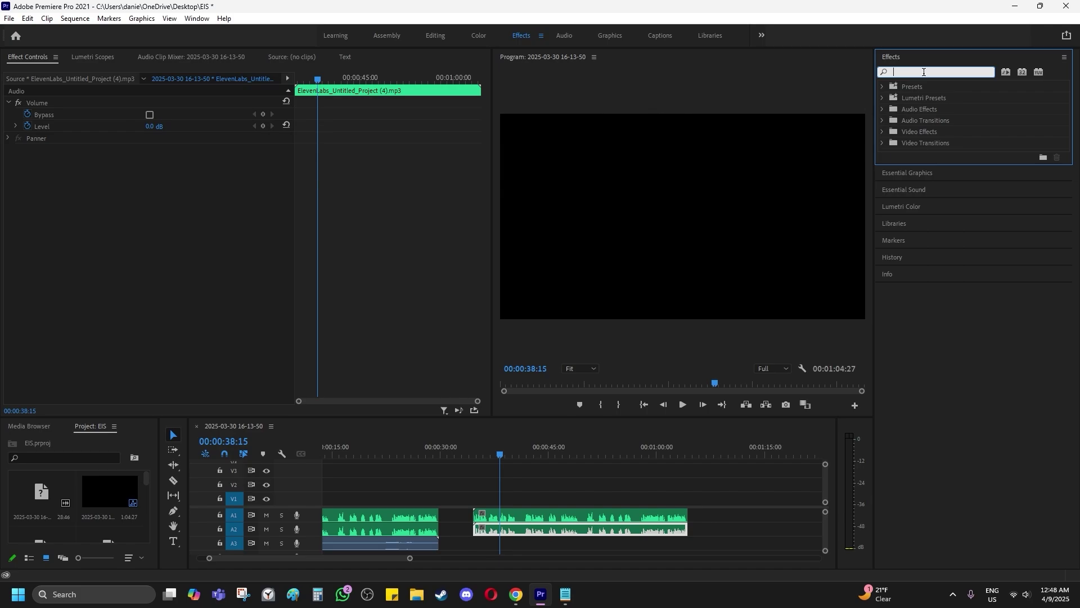
{"action": "type", "text": "multi"}
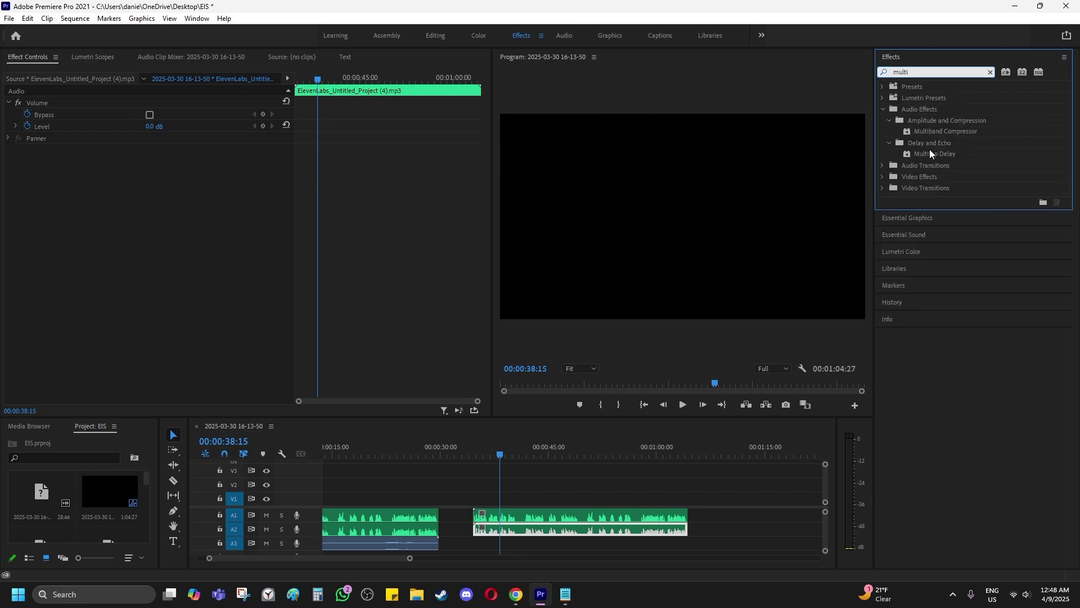
{"action": "left_click_drag", "start_coordinate": [935, 134], "coordinate": [555, 527]}
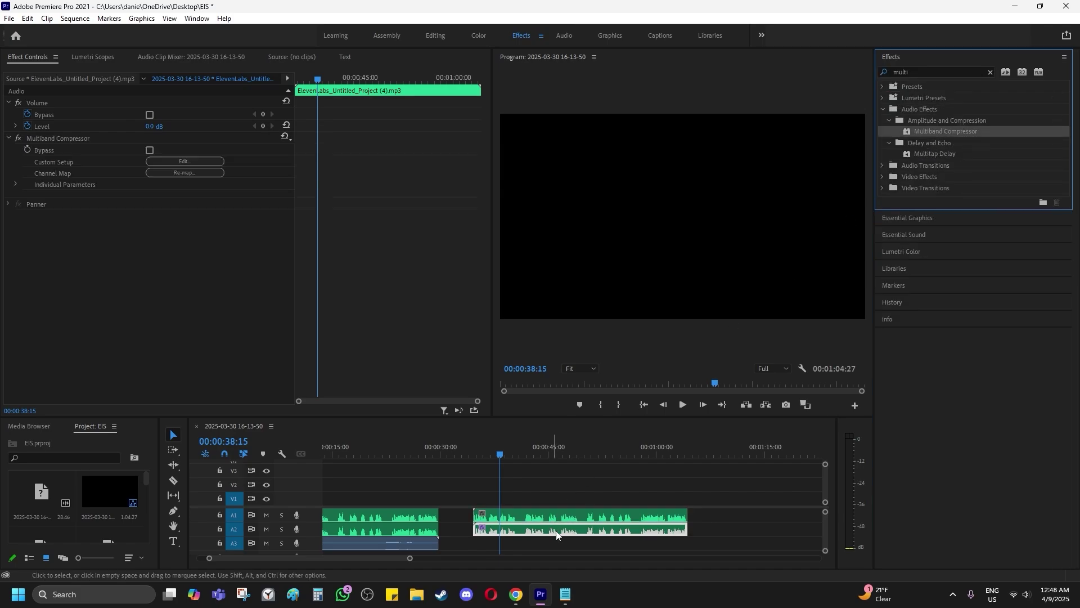
Consult the guide for the next effect and add Studio Reverb to the voice clip on track A2.
{"action": "left_click", "coordinate": [573, 595]}
{"action": "scroll", "coordinate": [249, 274], "scroll_direction": "down", "scroll_amount": 2}
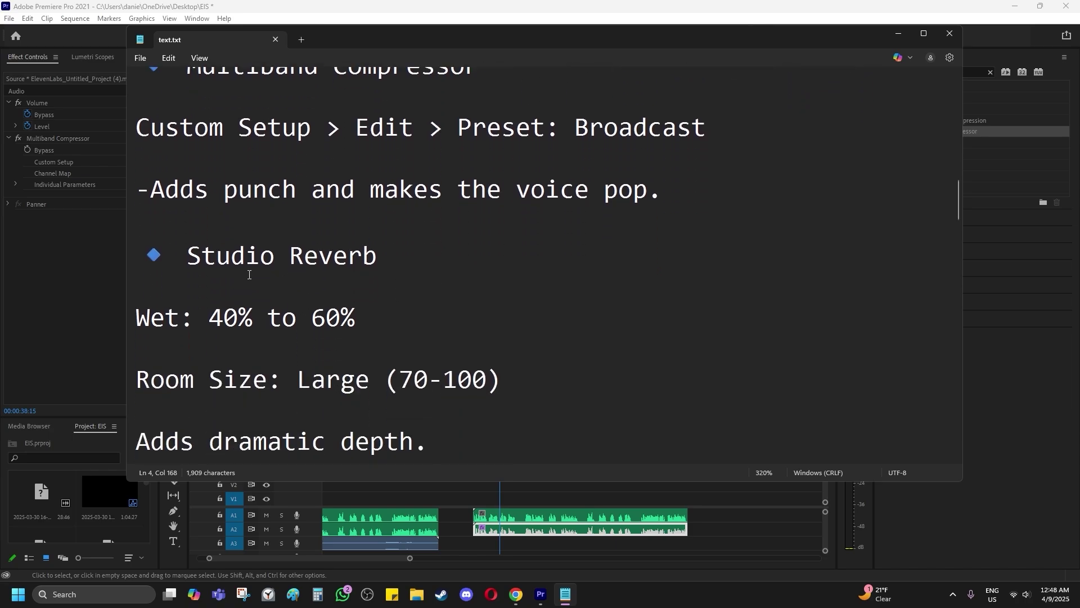
{"action": "left_click", "coordinate": [899, 33]}
{"action": "left_click_drag", "start_coordinate": [923, 72], "coordinate": [842, 61]}
{"action": "type", "text": "stu"}
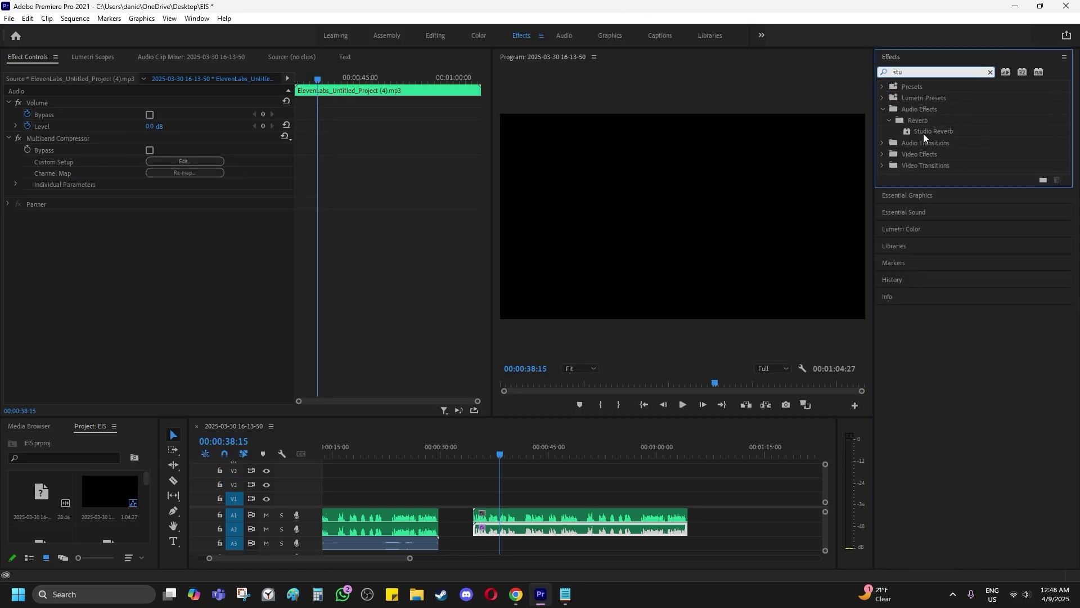
{"action": "left_click_drag", "start_coordinate": [924, 132], "coordinate": [594, 521]}
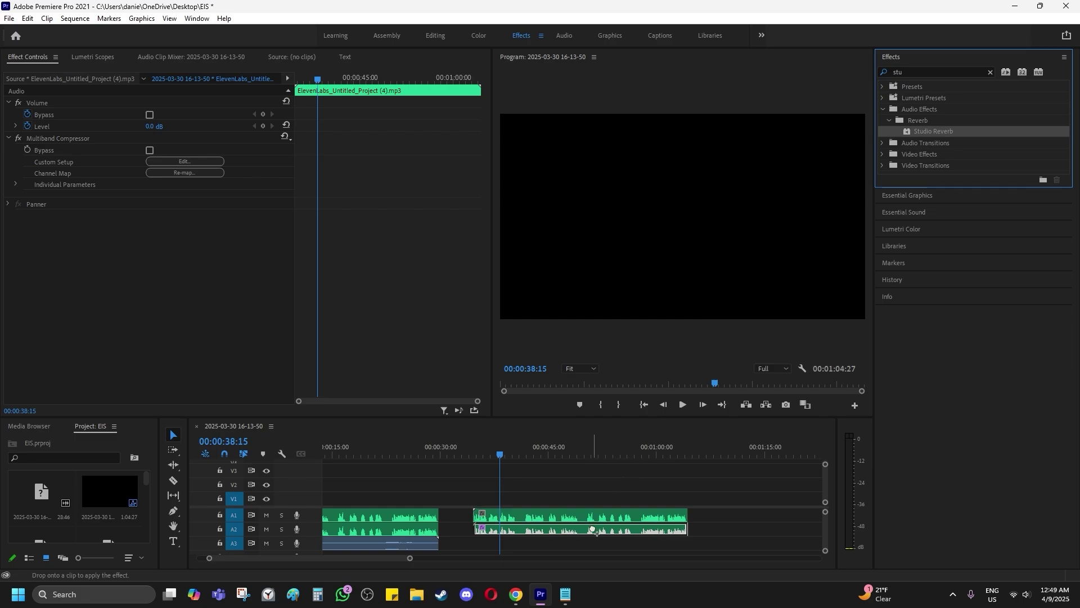
Consult the guide's echo entry and add the Delay effect to the voice clip on track A2.
{"action": "left_click", "coordinate": [566, 594]}
{"action": "scroll", "coordinate": [288, 298], "scroll_direction": "down", "scroll_amount": 2}
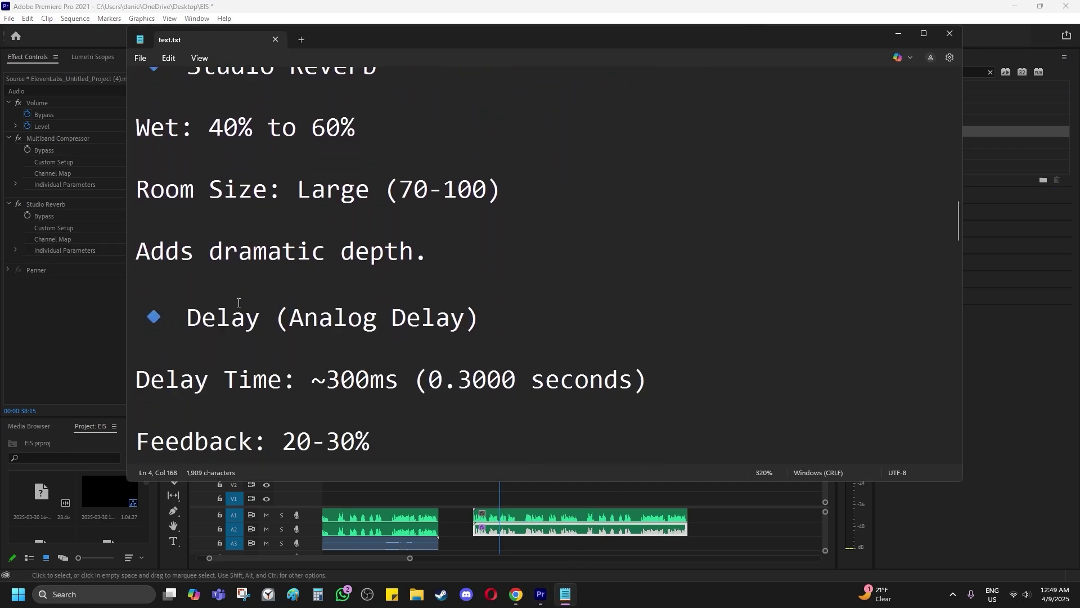
{"action": "left_click", "coordinate": [571, 5]}
{"action": "left_click_drag", "start_coordinate": [933, 72], "coordinate": [835, 77]}
{"action": "type", "text": "dela"}
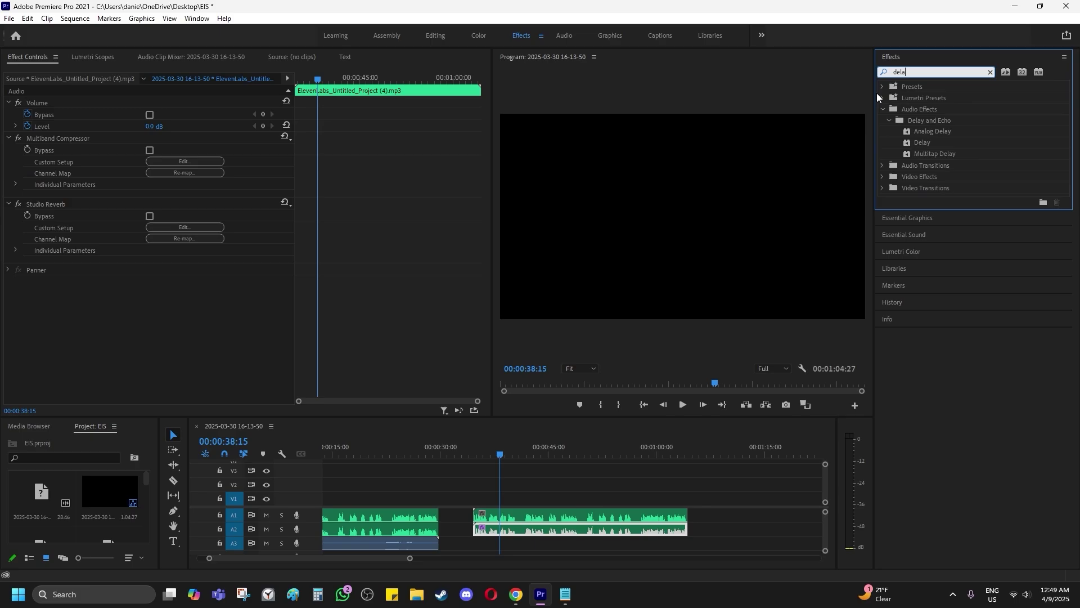
{"action": "type", "text": "y"}
{"action": "left_click_drag", "start_coordinate": [925, 144], "coordinate": [579, 523]}
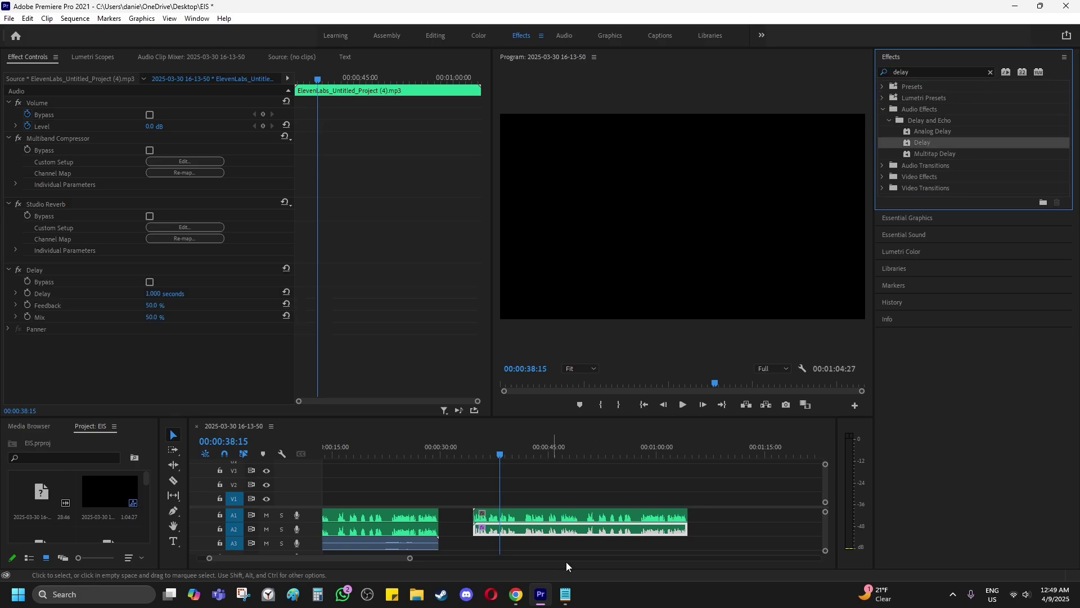
Check the guide's EQ entry and add the Parametric Equalizer effect to the voice clip on track A2.
{"action": "left_click", "coordinate": [565, 593]}
{"action": "scroll", "coordinate": [254, 297], "scroll_direction": "down", "scroll_amount": 3}
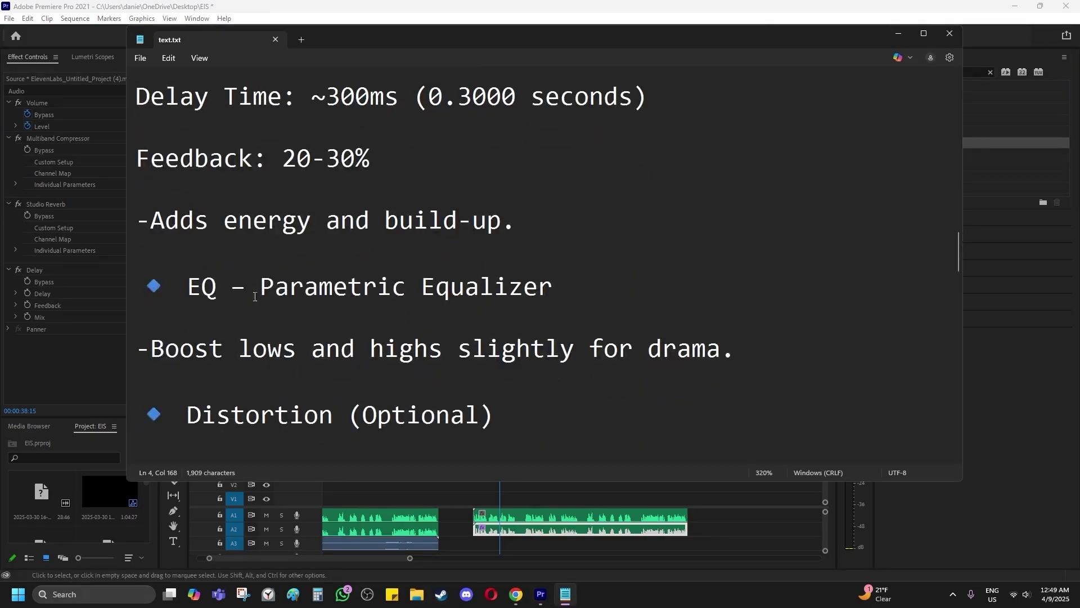
{"action": "scroll", "coordinate": [254, 297], "scroll_direction": "down", "scroll_amount": 1}
{"action": "scroll", "coordinate": [254, 296], "scroll_direction": "up", "scroll_amount": 1}
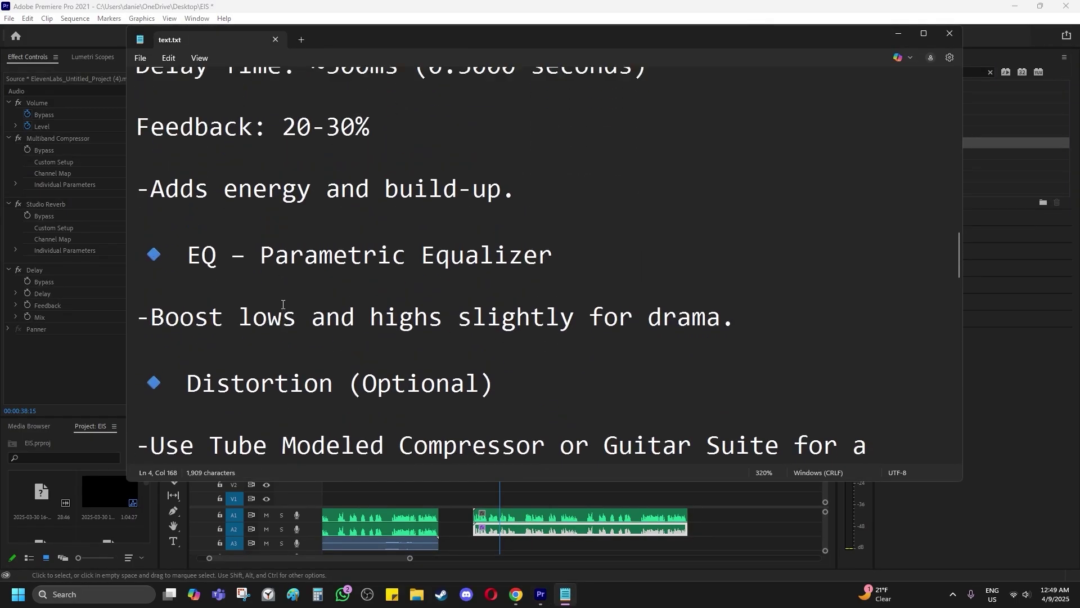
{"action": "left_click", "coordinate": [498, 4]}
{"action": "left_click", "coordinate": [927, 74]}
{"action": "type", "text": "par"}
{"action": "left_click_drag", "start_coordinate": [937, 132], "coordinate": [600, 530]}
Review the optional Distortion entry in text.txt and return to its Multiband Compressor setup instructions.
{"action": "left_click", "coordinate": [566, 594]}
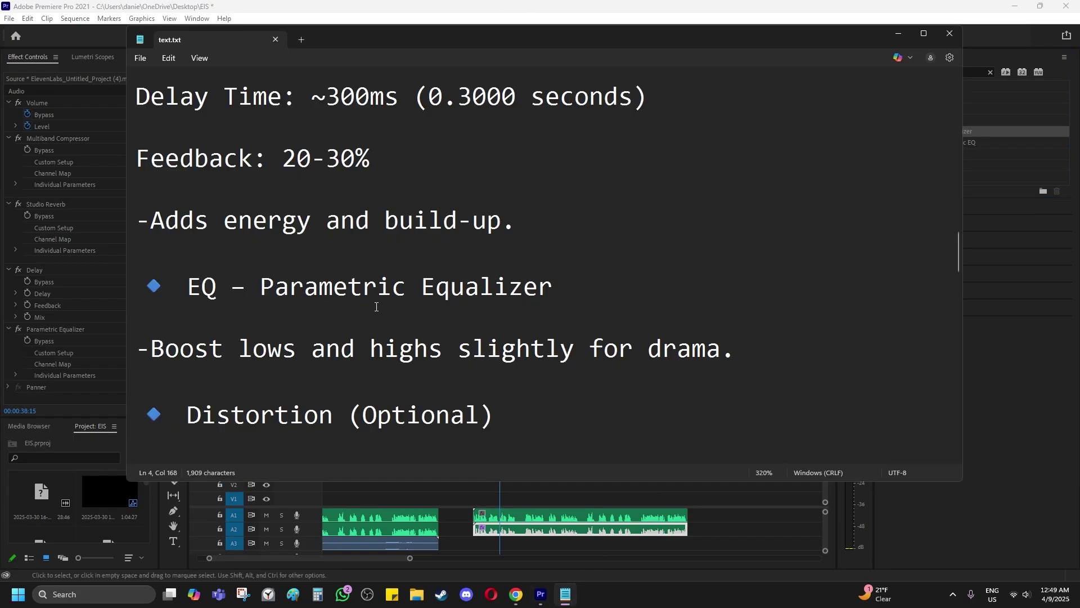
{"action": "scroll", "coordinate": [364, 294], "scroll_direction": "down", "scroll_amount": 1}
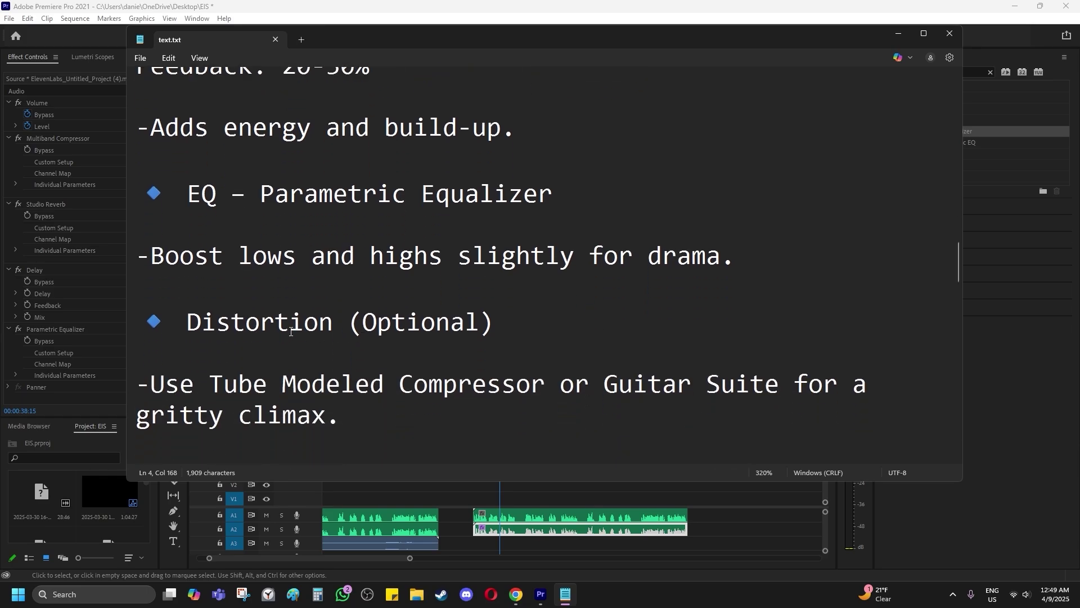
{"action": "left_click_drag", "start_coordinate": [497, 324], "coordinate": [202, 324]}
{"action": "left_click", "coordinate": [468, 293]}
{"action": "scroll", "coordinate": [469, 293], "scroll_direction": "up", "scroll_amount": 6}
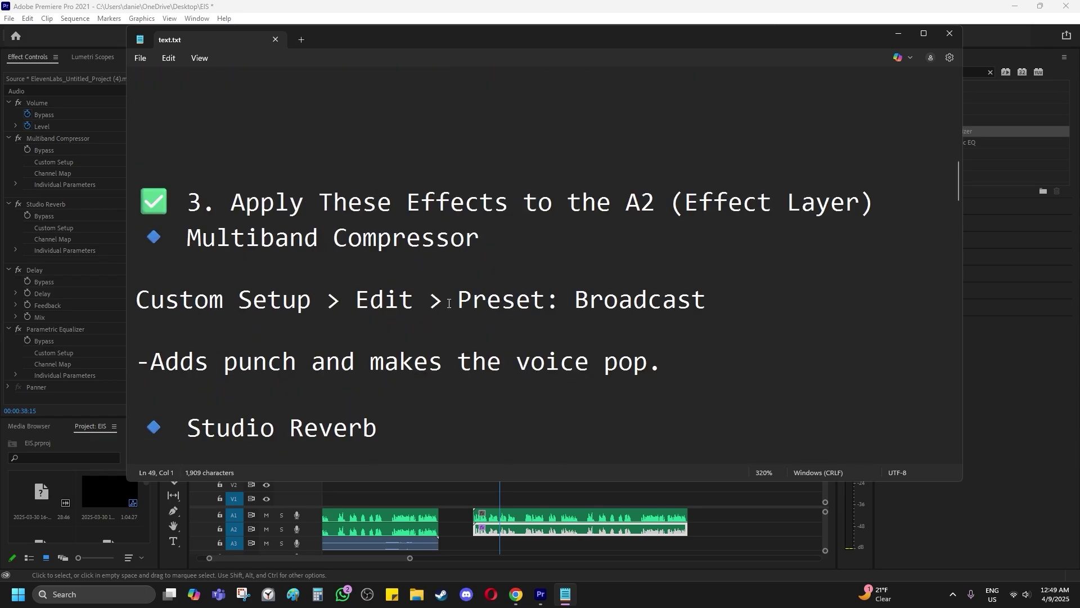
In Premiere Pro, set the Multiband Compressor on the A2 voice clip to the Broadcast preset and close its editor.
{"action": "left_click", "coordinate": [583, 6]}
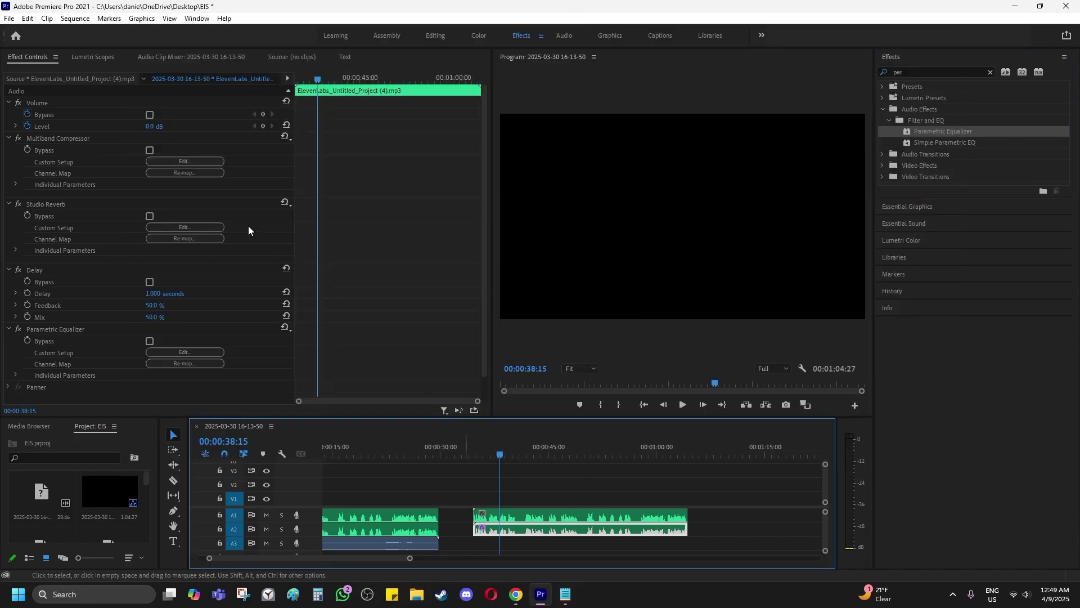
{"action": "left_click", "coordinate": [58, 139]}
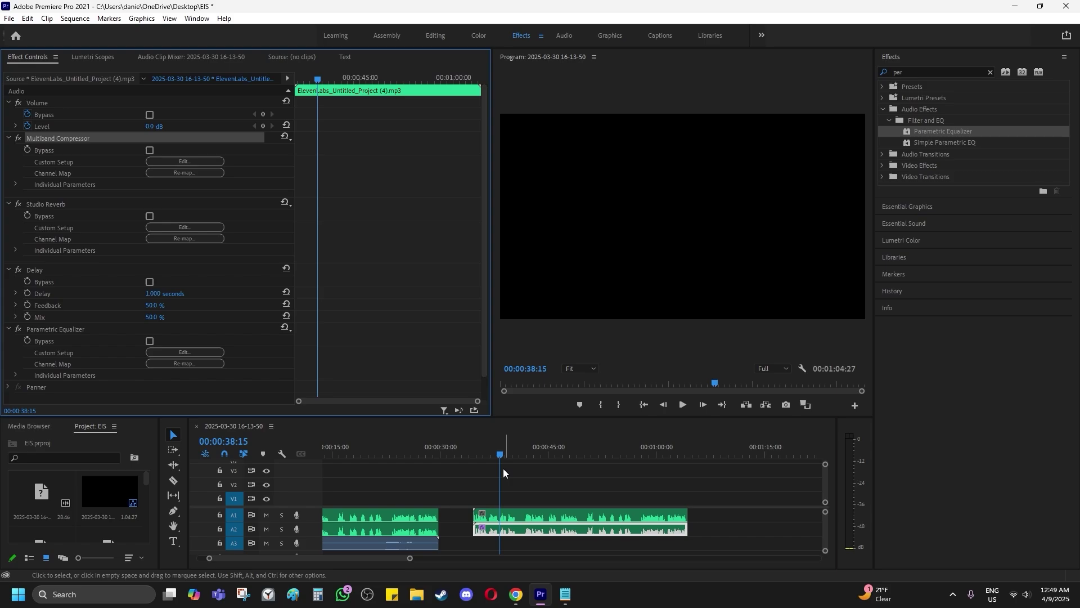
{"action": "left_click", "coordinate": [528, 525]}
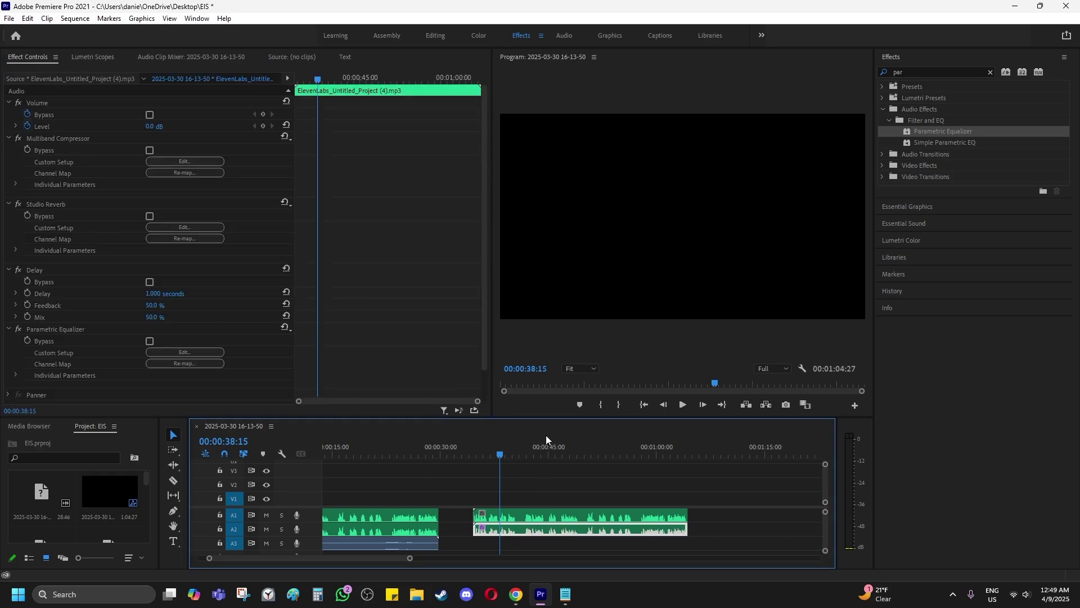
{"action": "left_click", "coordinate": [44, 139]}
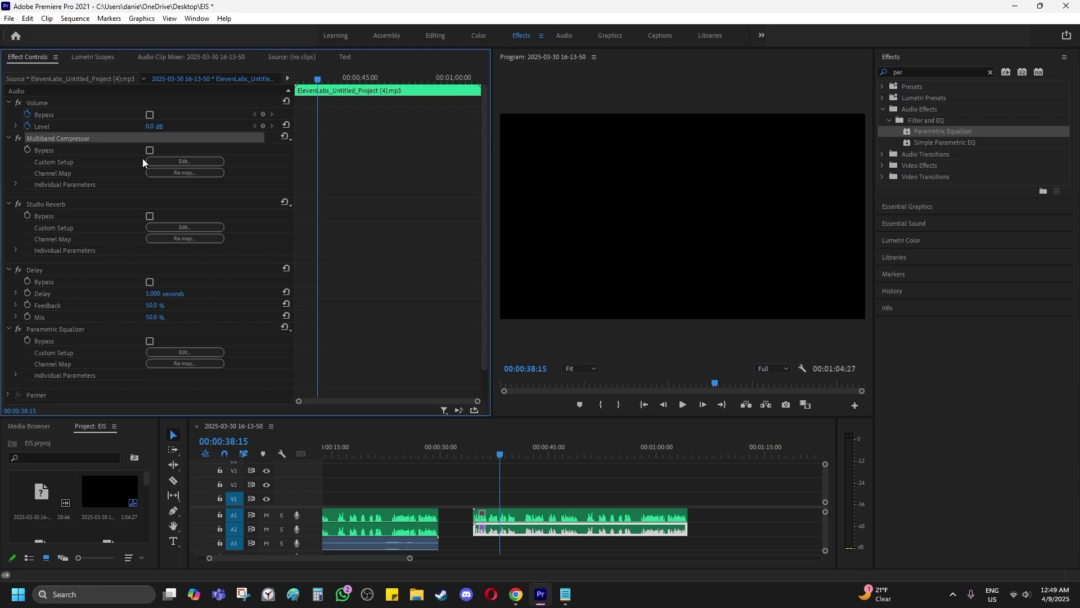
{"action": "left_click", "coordinate": [173, 161]}
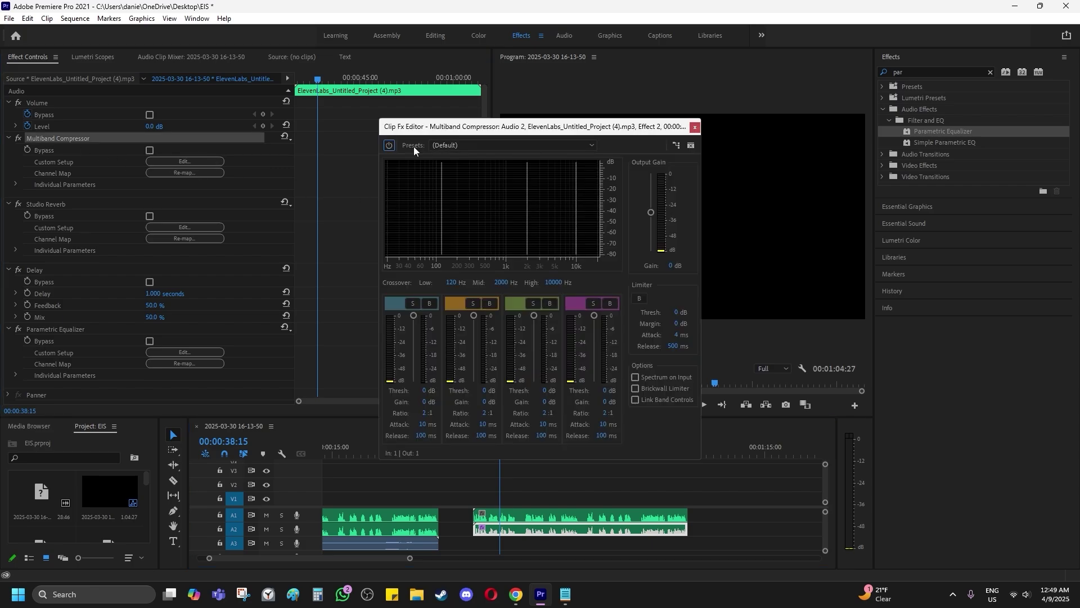
{"action": "left_click", "coordinate": [592, 145]}
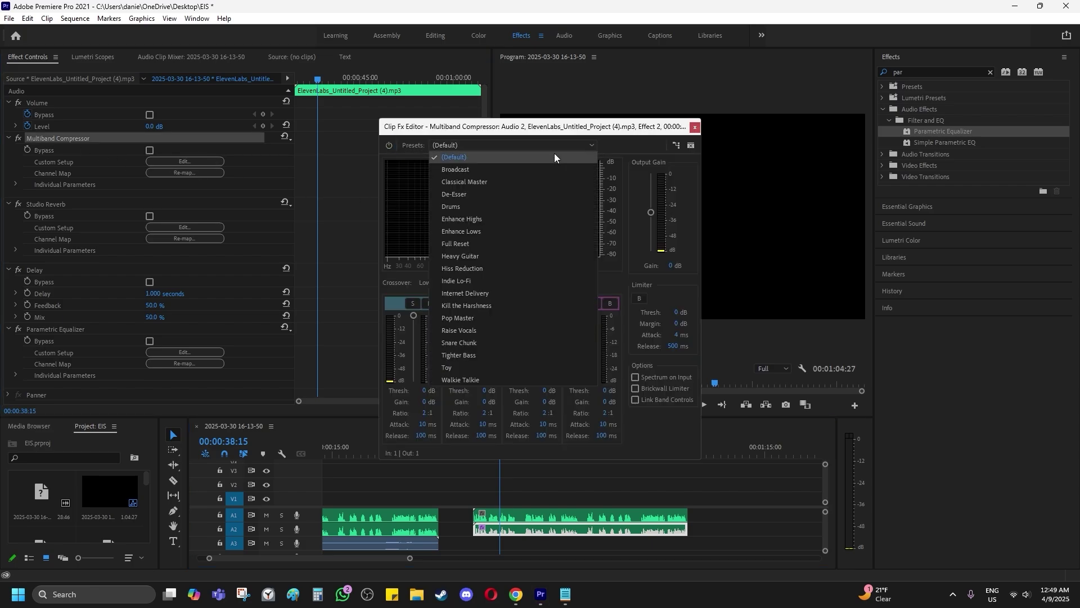
{"action": "left_click", "coordinate": [450, 169]}
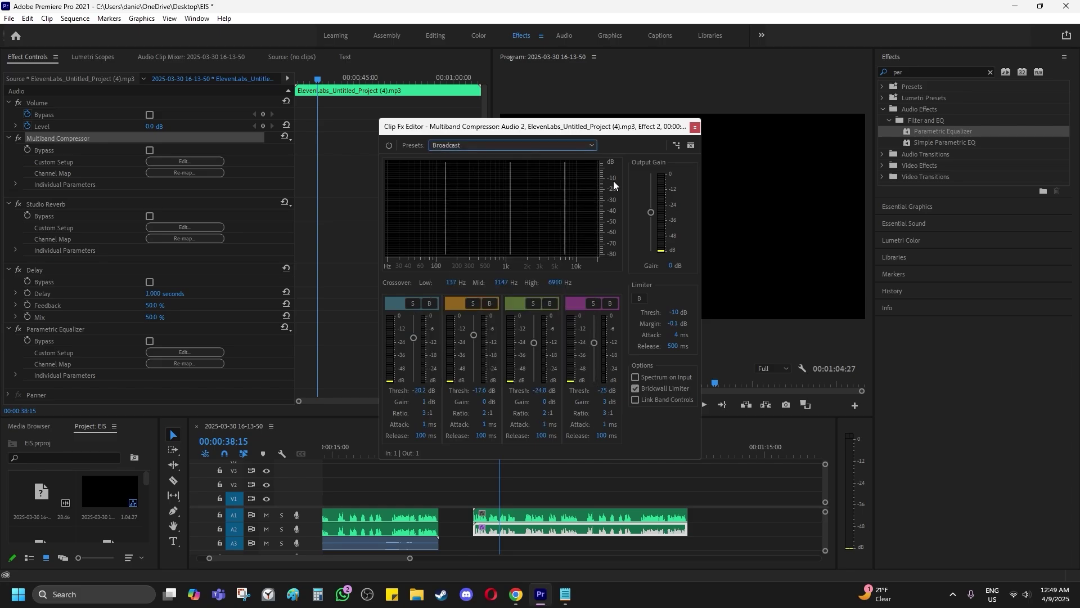
{"action": "left_click", "coordinate": [695, 127]}
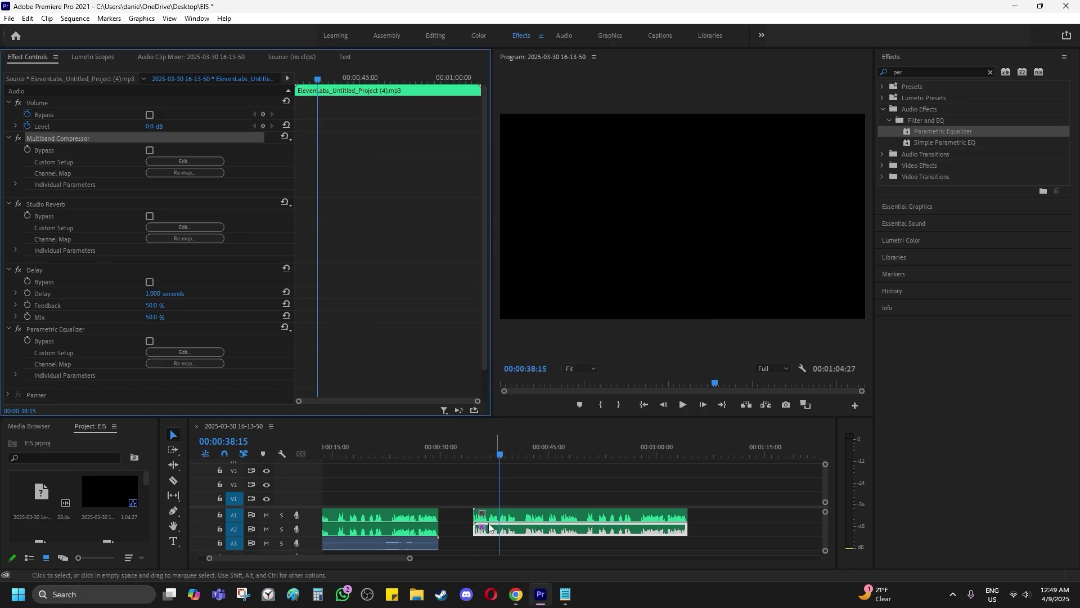
Play the voice clips from their start to hear the Multiband Compressor's effect, and stop after a couple of seconds.
{"action": "left_click", "coordinate": [476, 455]}
{"action": "key", "text": "space"}
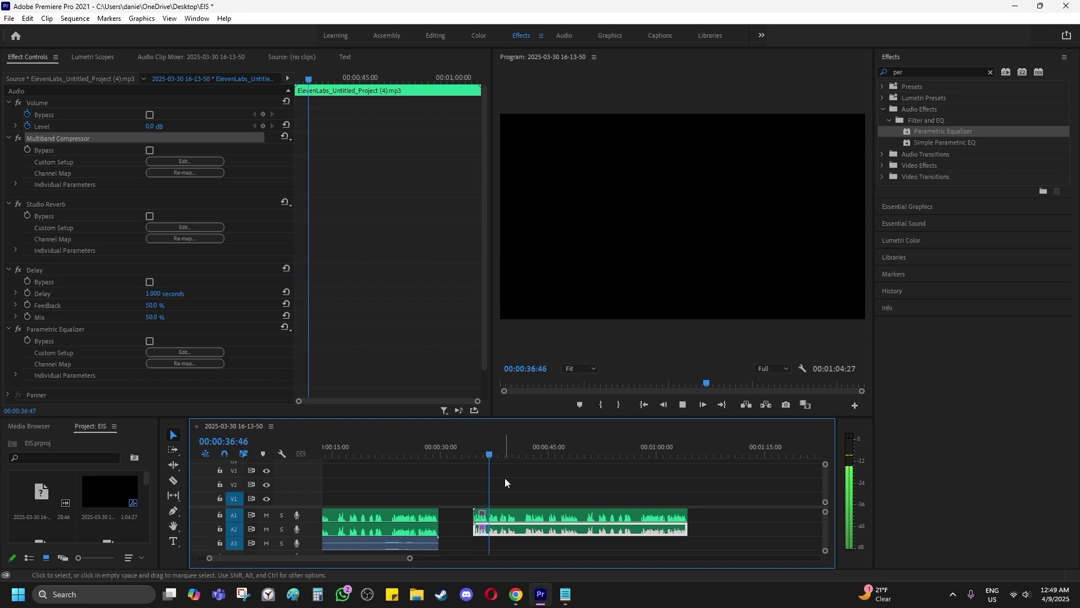
{"action": "key", "text": "space"}
Read the Studio Reverb settings in text.txt and return to Premiere Pro.
{"action": "left_click", "coordinate": [566, 595]}
{"action": "scroll", "coordinate": [303, 332], "scroll_direction": "down", "scroll_amount": 1}
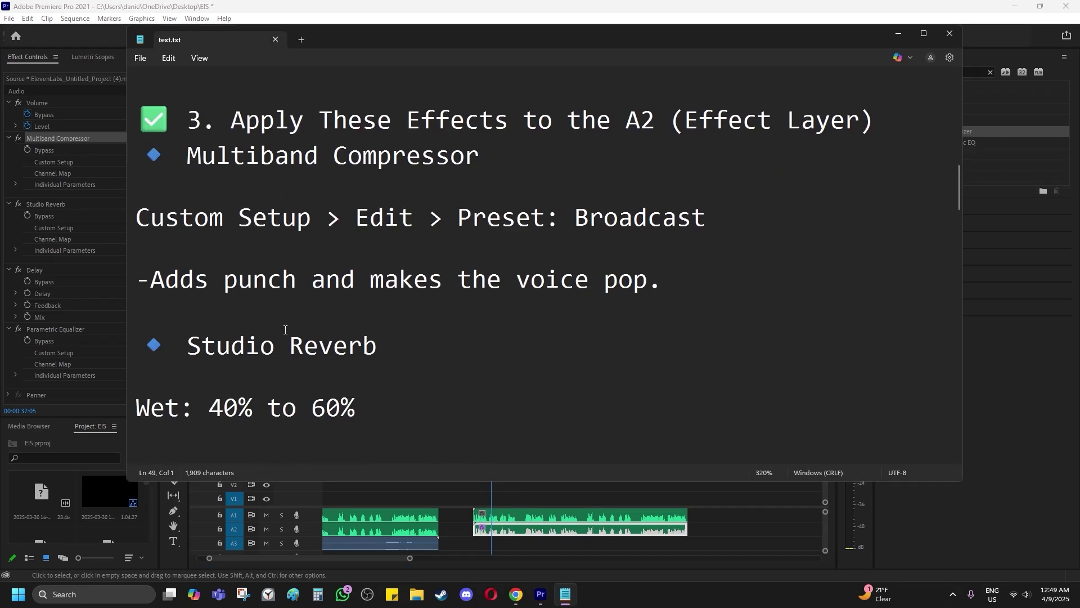
{"action": "scroll", "coordinate": [284, 329], "scroll_direction": "up", "scroll_amount": 1}
{"action": "scroll", "coordinate": [360, 310], "scroll_direction": "down", "scroll_amount": 1}
{"action": "scroll", "coordinate": [269, 159], "scroll_direction": "down", "scroll_amount": 2}
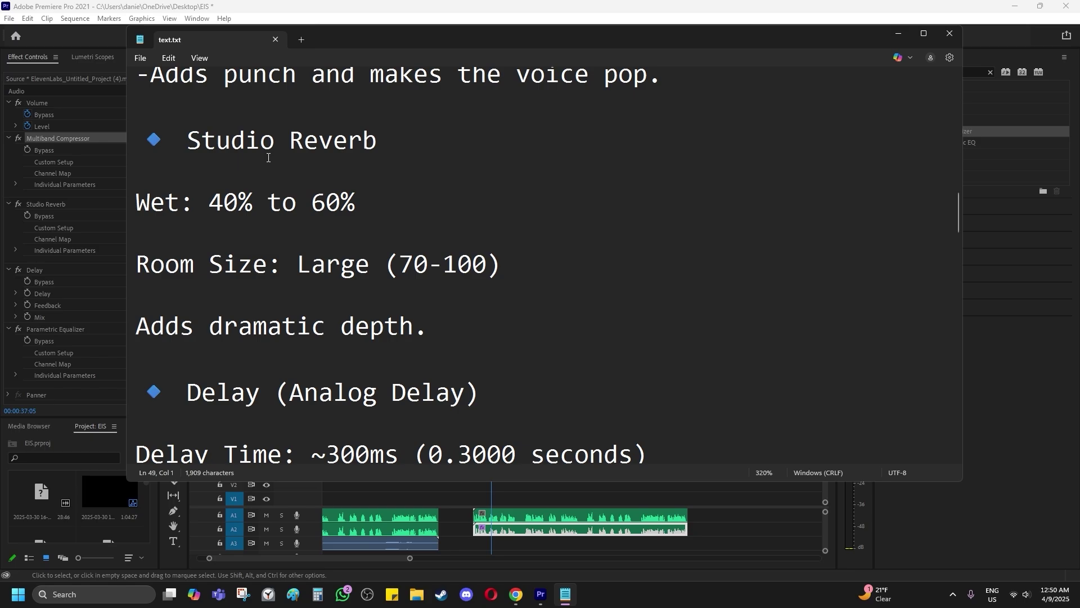
{"action": "left_click", "coordinate": [406, 4]}
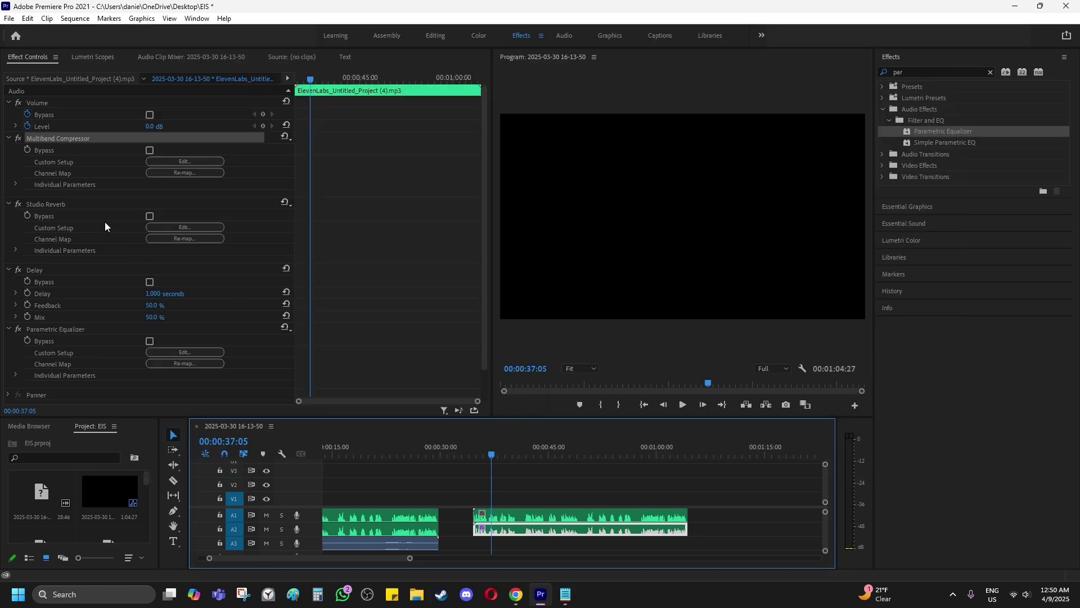
Set the Studio Reverb's Wet output level to 50% on the A2 voice clip and close its editor.
{"action": "left_click", "coordinate": [53, 206]}
{"action": "left_click", "coordinate": [186, 227]}
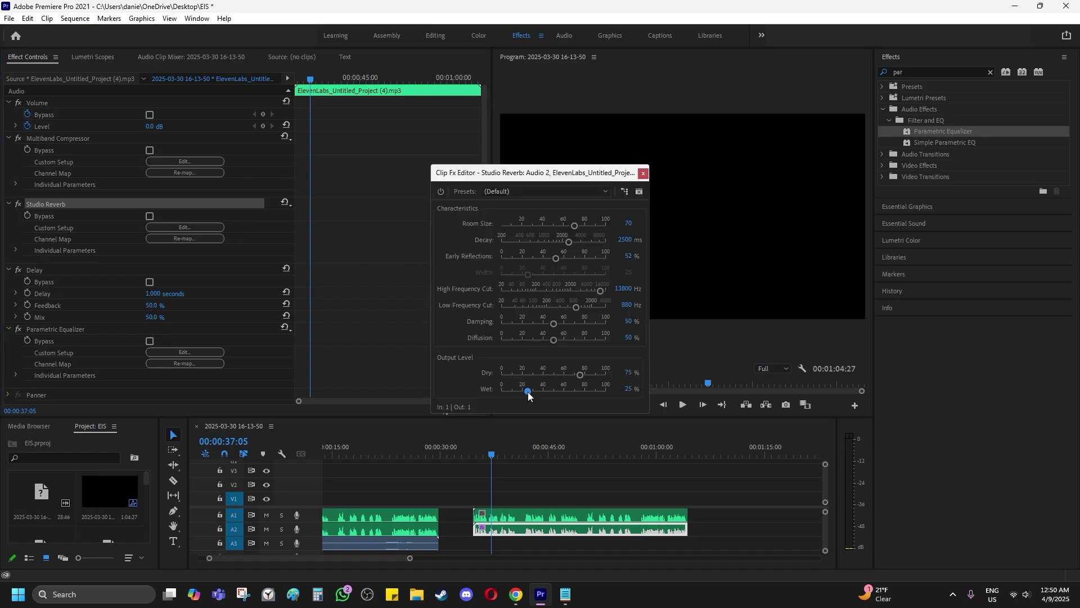
{"action": "left_click_drag", "start_coordinate": [528, 392], "coordinate": [540, 391]}
{"action": "left_click", "coordinate": [625, 388]}
{"action": "type", "text": "50"}
{"action": "key", "text": "Return"}
{"action": "left_click", "coordinate": [643, 173]}
Look up the recommended room size in text.txt and check it against the Studio Reverb's Room Size in Premiere Pro.
{"action": "left_click", "coordinate": [565, 594]}
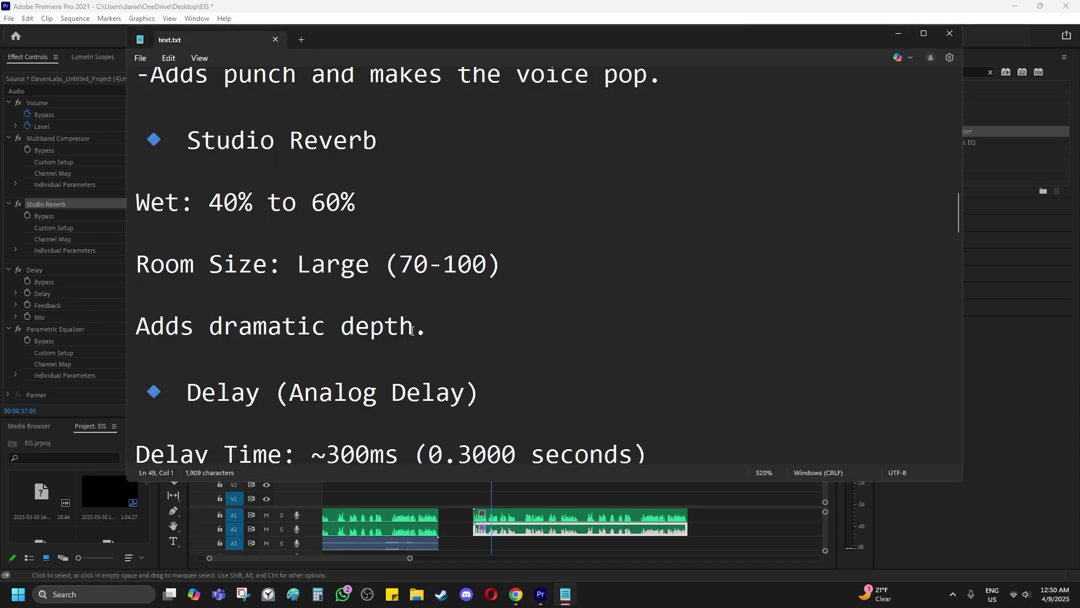
{"action": "scroll", "coordinate": [319, 272], "scroll_direction": "down", "scroll_amount": 1}
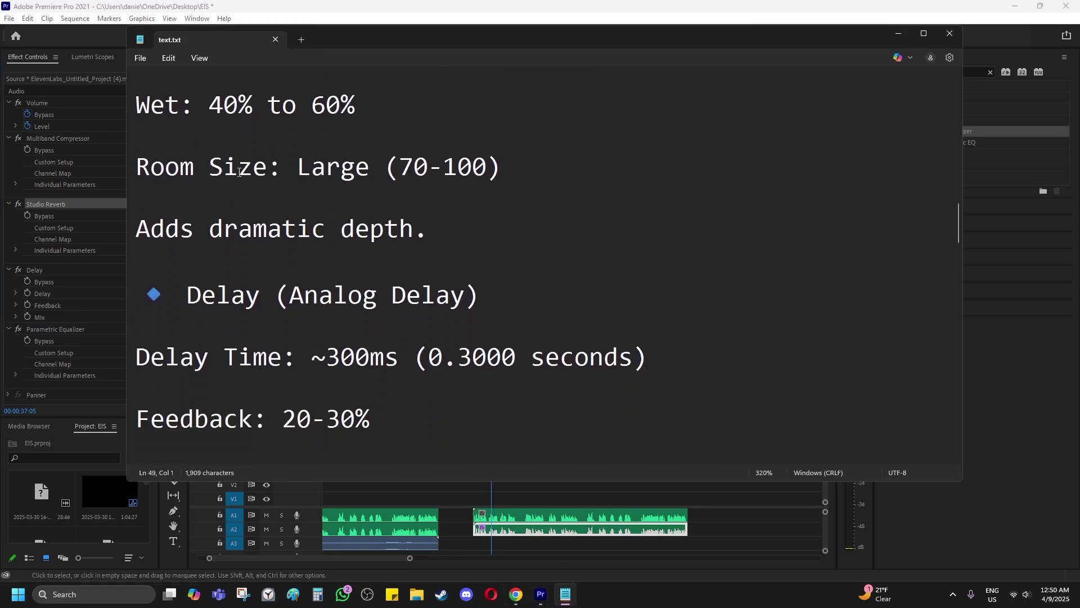
{"action": "key", "text": "alt+Tab"}
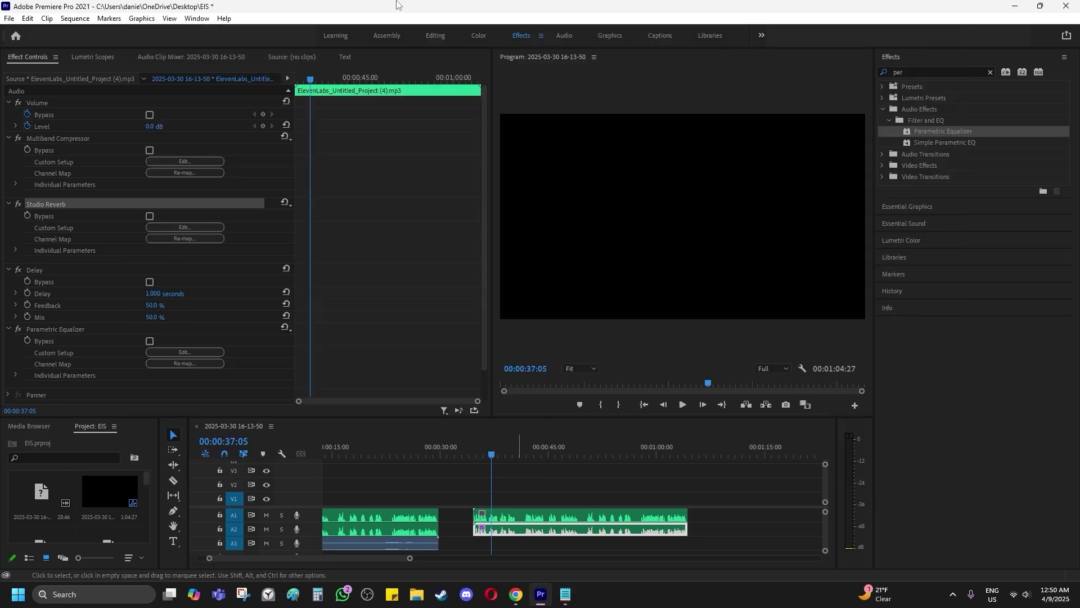
{"action": "left_click", "coordinate": [179, 228]}
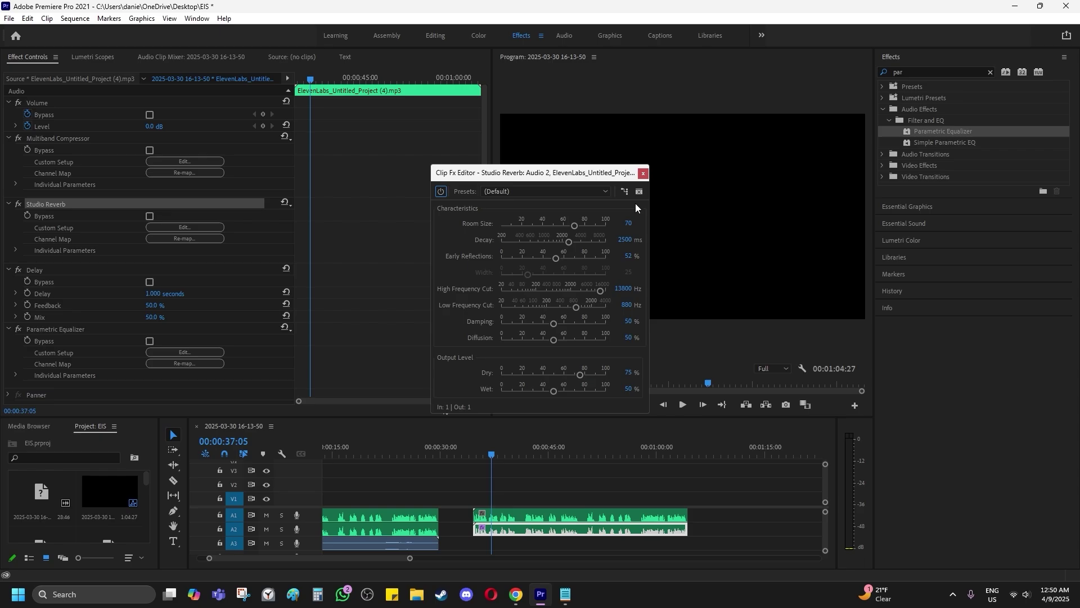
{"action": "left_click", "coordinate": [643, 173]}
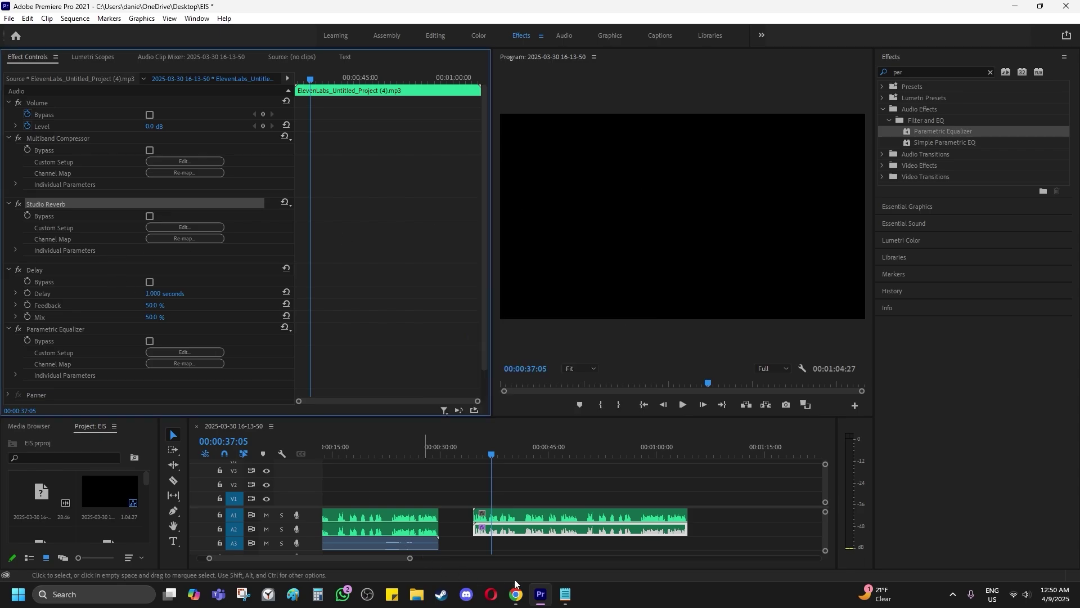
Consult the delay entry in text.txt and set the Delay effect's delay time to 0.300 seconds in Premiere Pro.
{"action": "key", "text": "alt+Tab"}
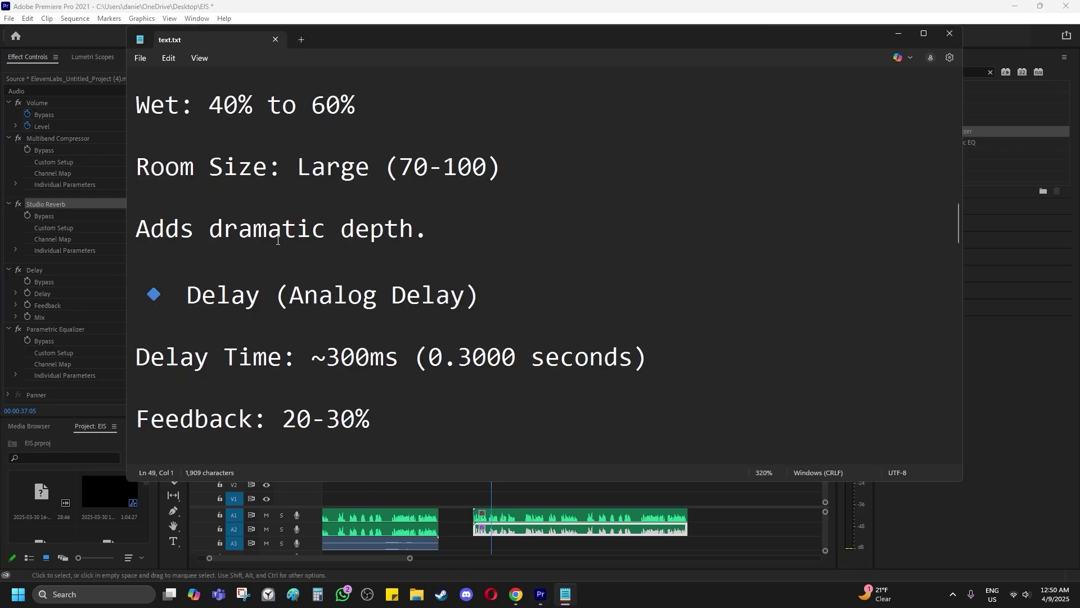
{"action": "scroll", "coordinate": [389, 227], "scroll_direction": "down", "scroll_amount": 1}
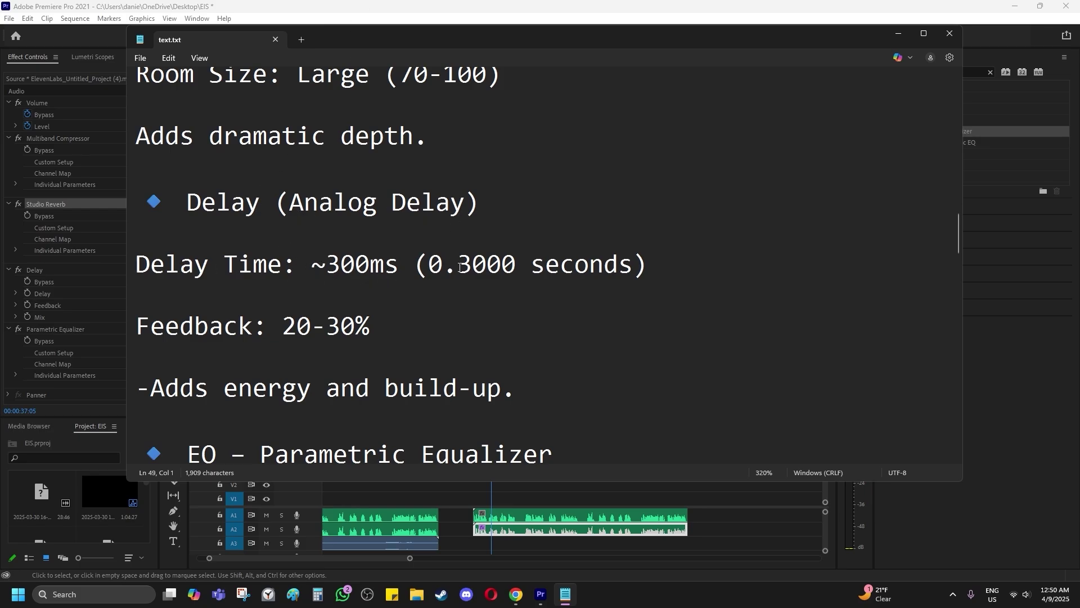
{"action": "key", "text": "alt+Tab"}
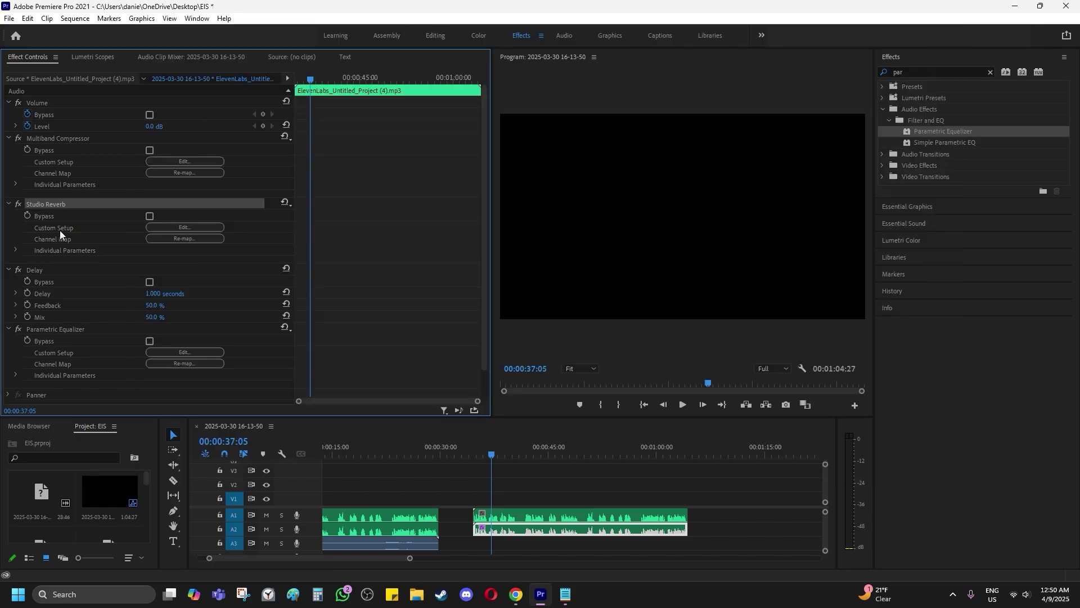
{"action": "left_click", "coordinate": [153, 293]}
{"action": "type", "text": "0.300"}
{"action": "left_click", "coordinate": [589, 558]}
Check the recommended feedback range in text.txt and set the Delay effect's Feedback to 25% in Premiere Pro.
{"action": "left_click", "coordinate": [567, 593]}
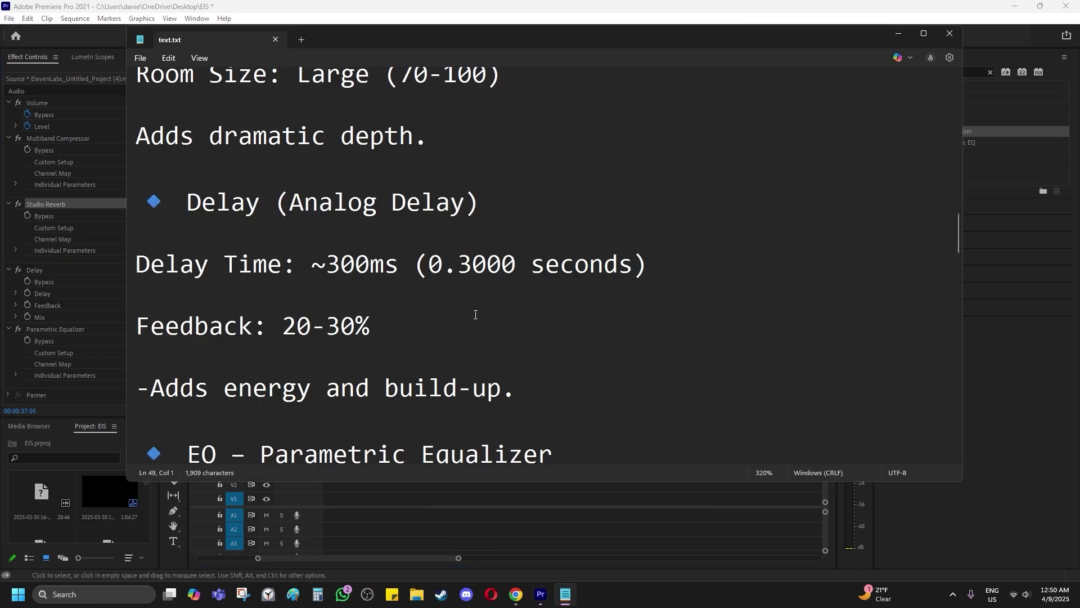
{"action": "key", "text": "alt+Tab"}
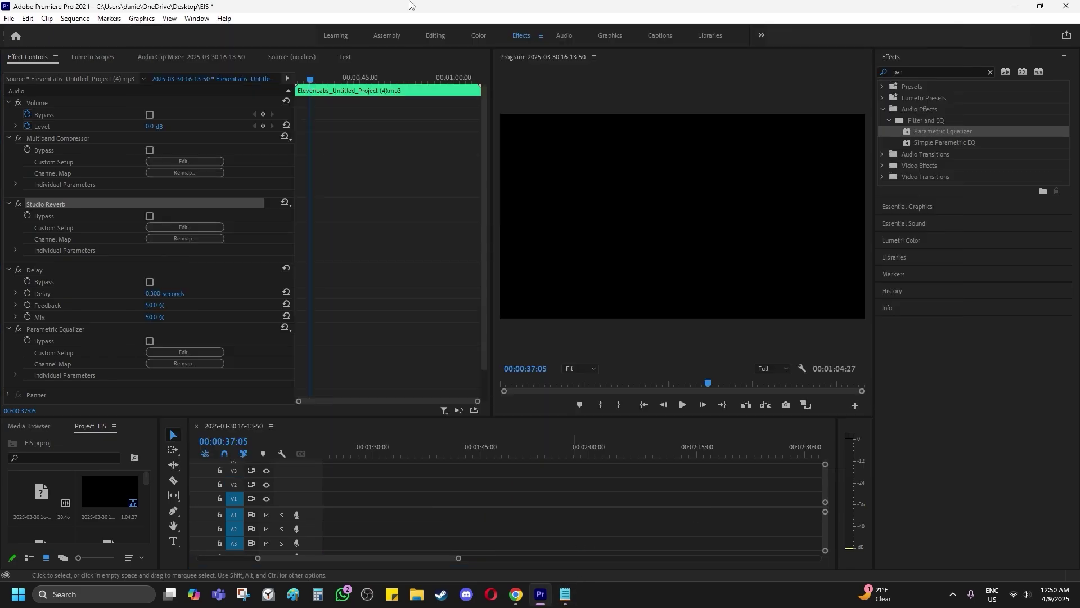
{"action": "left_click", "coordinate": [154, 305]}
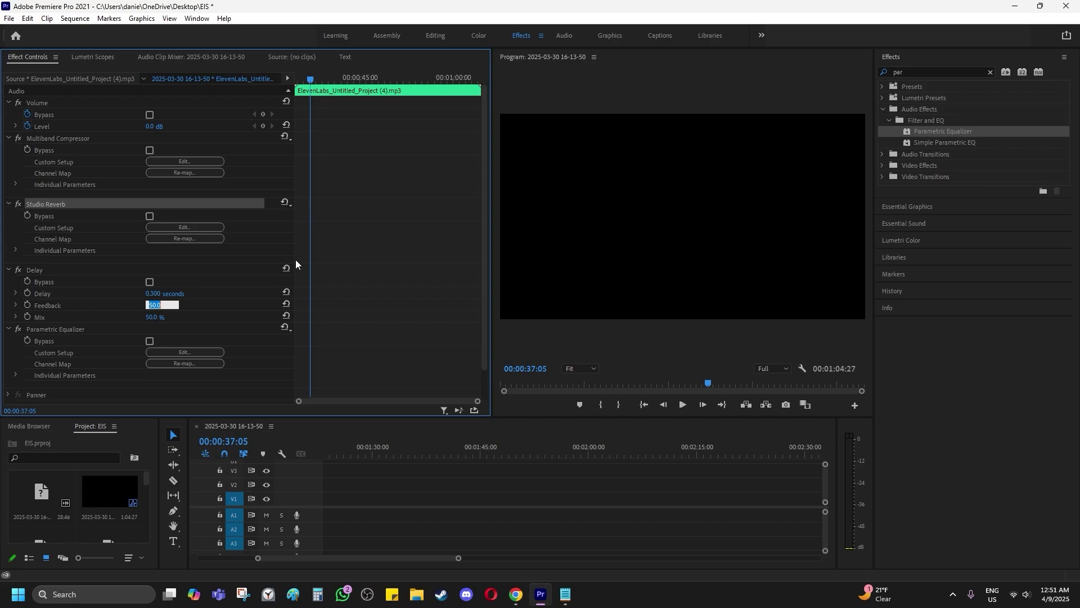
{"action": "type", "text": "25"}
{"action": "key", "text": "Return"}
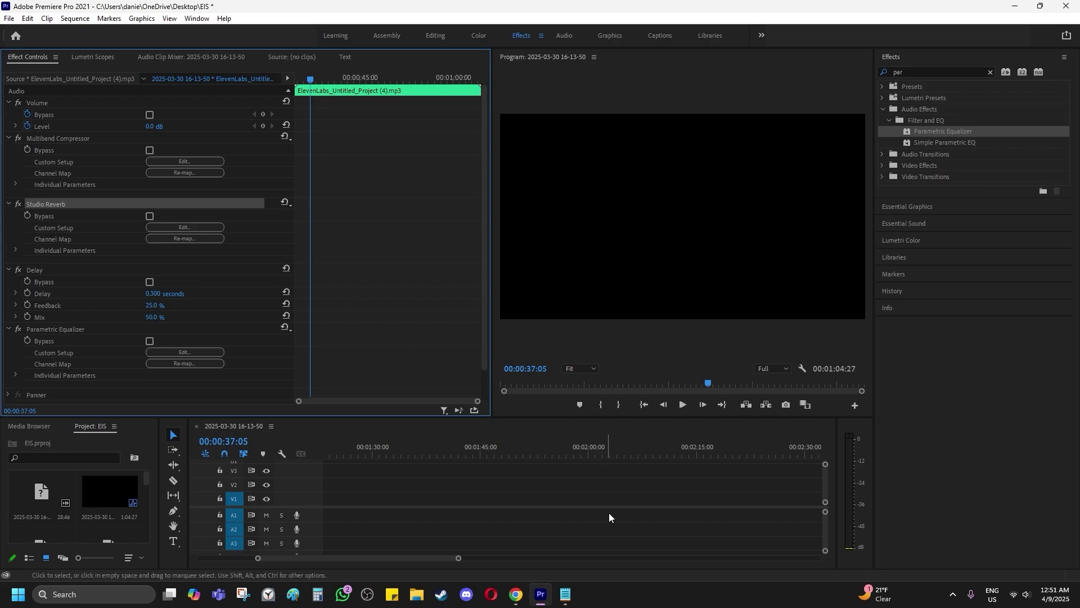
Read the EQ entry in text.txt and open the Parametric Equalizer's custom setup editor in Premiere Pro.
{"action": "left_click", "coordinate": [566, 593]}
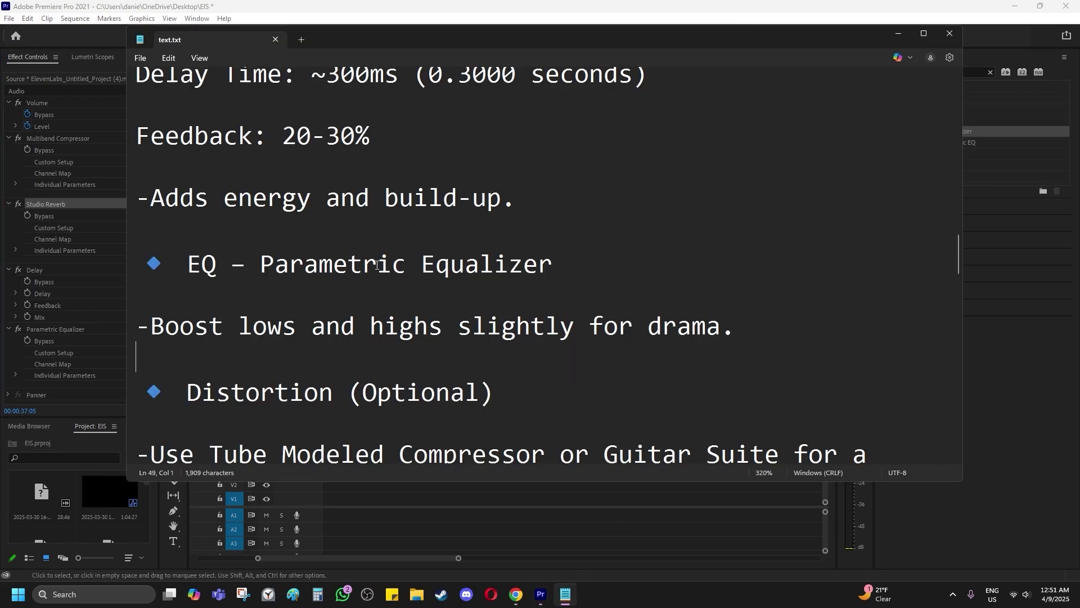
{"action": "scroll", "coordinate": [267, 193], "scroll_direction": "down", "scroll_amount": 2}
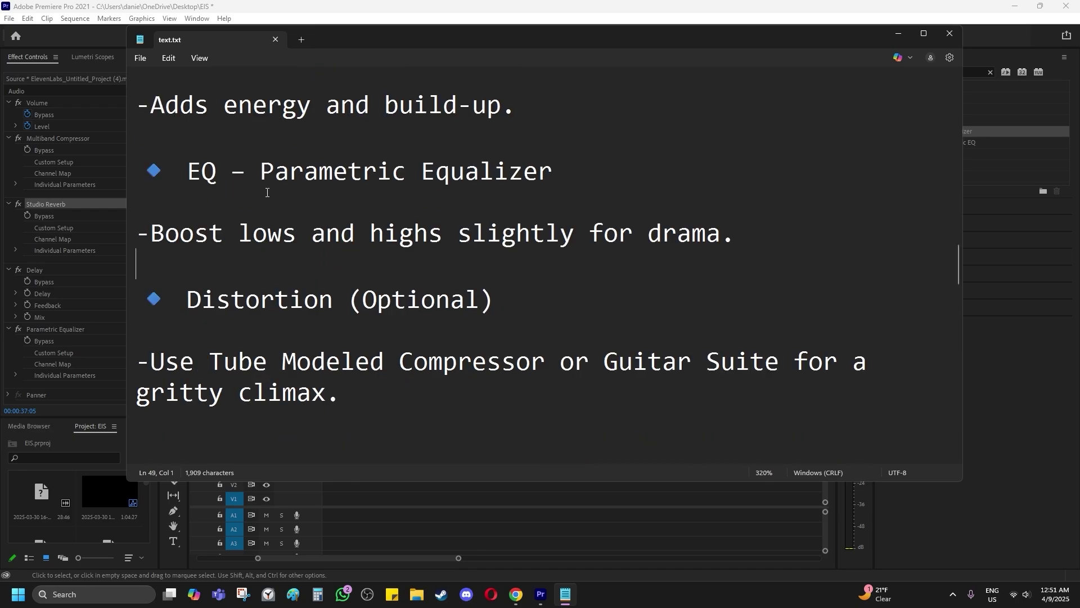
{"action": "scroll", "coordinate": [372, 251], "scroll_direction": "up", "scroll_amount": 1}
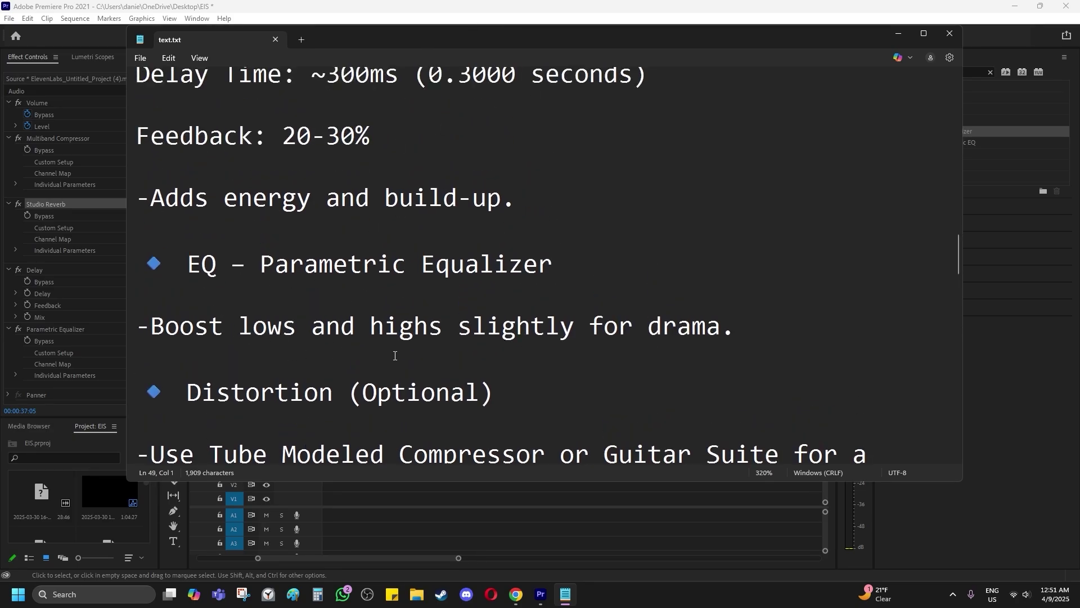
{"action": "key", "text": "alt+Tab"}
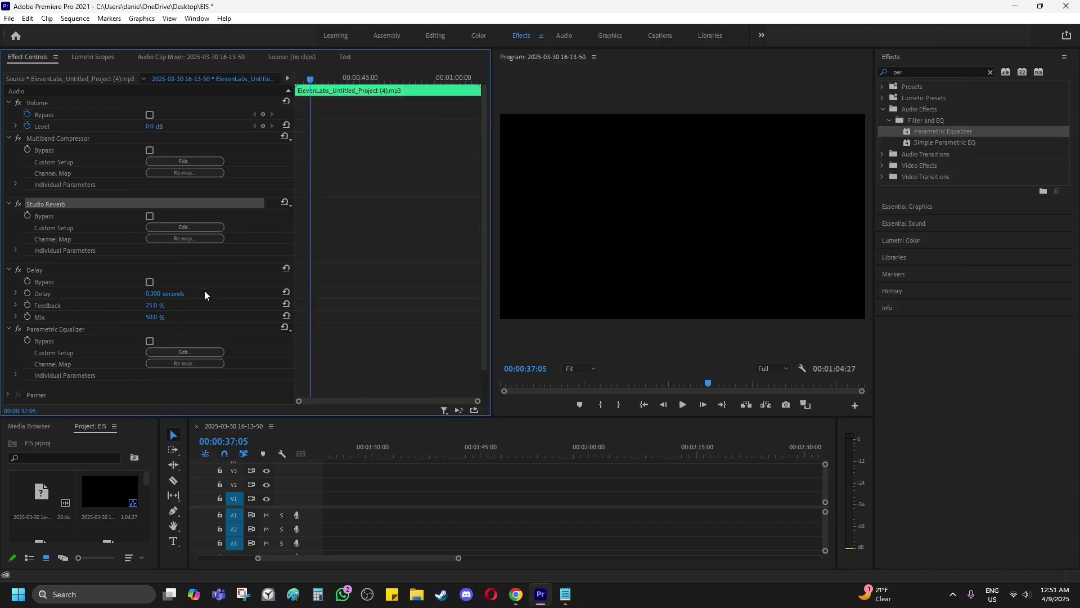
{"action": "left_click", "coordinate": [84, 328]}
{"action": "scroll", "coordinate": [93, 315], "scroll_direction": "down", "scroll_amount": 1}
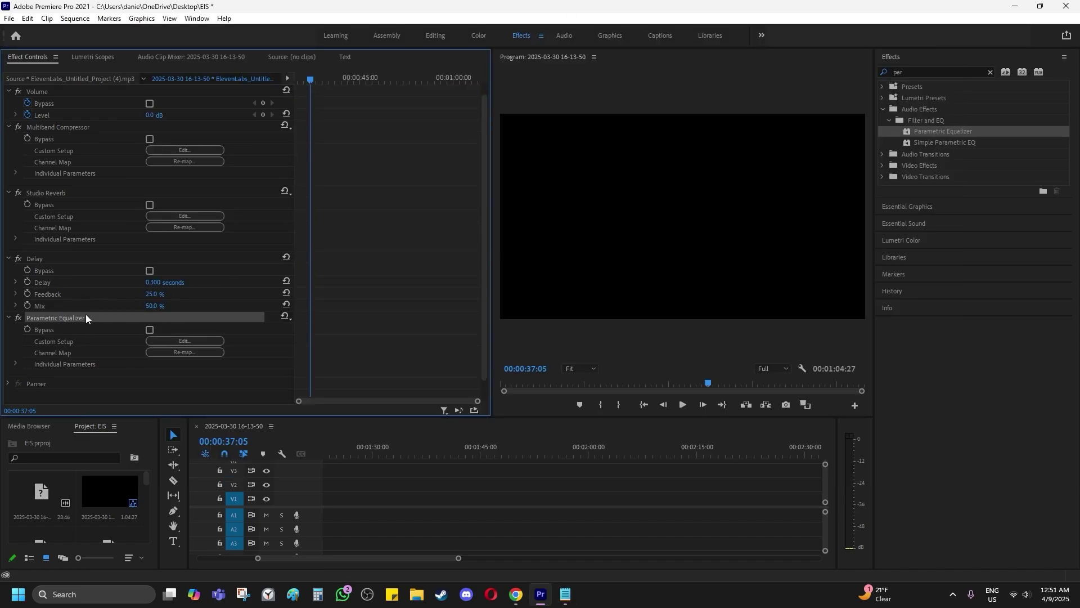
{"action": "left_click", "coordinate": [158, 340]}
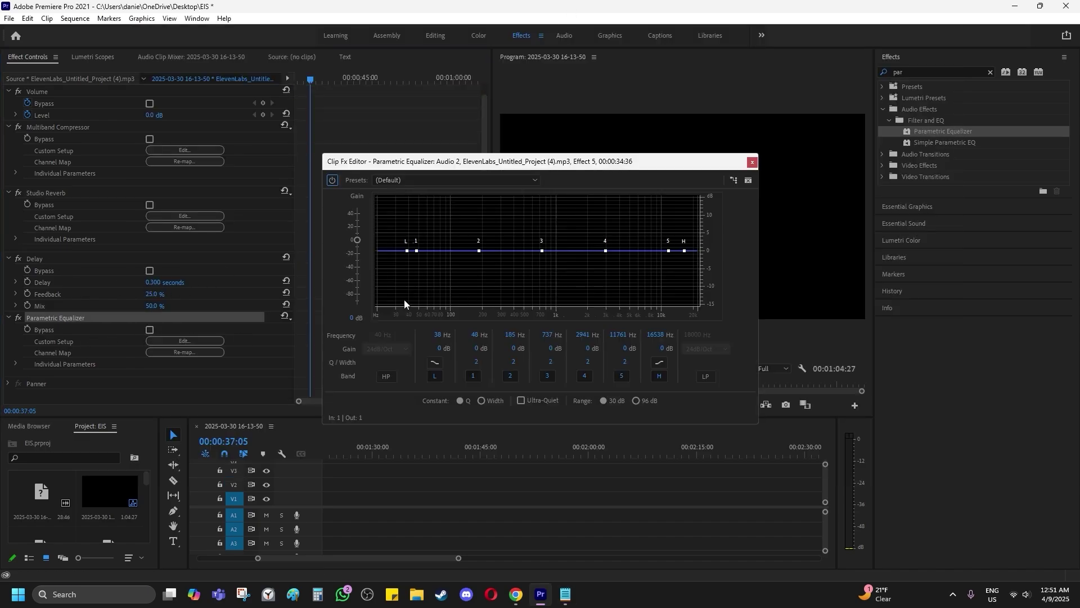
Reread the EQ and optional Distortion entries in text.txt, and close the Parametric Equalizer editor in Premiere Pro.
{"action": "key", "text": "alt+Tab"}
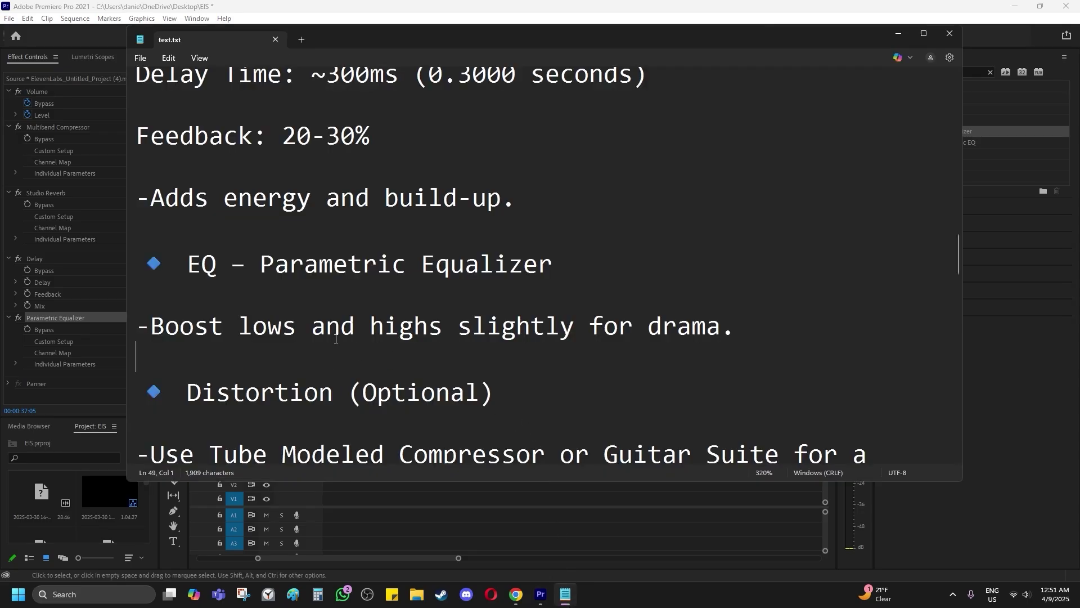
{"action": "scroll", "coordinate": [449, 273], "scroll_direction": "down", "scroll_amount": 1}
{"action": "scroll", "coordinate": [449, 273], "scroll_direction": "down", "scroll_amount": 1}
{"action": "scroll", "coordinate": [461, 273], "scroll_direction": "up", "scroll_amount": 2}
{"action": "scroll", "coordinate": [410, 338], "scroll_direction": "down", "scroll_amount": 1}
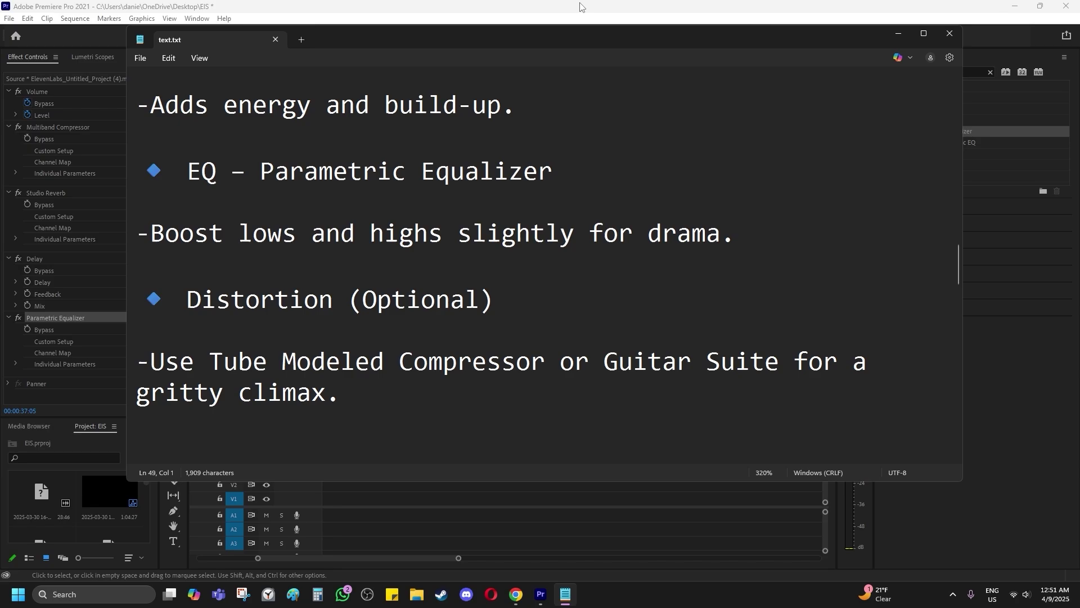
{"action": "key", "text": "alt+Tab"}
{"action": "left_click", "coordinate": [752, 162]}
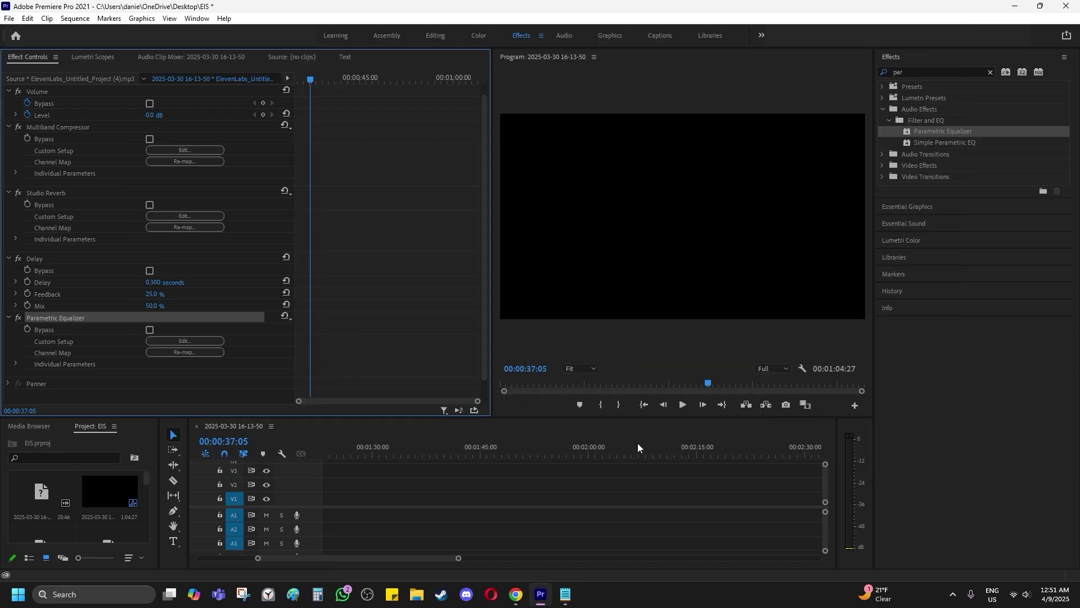
Consult section 4 of text.txt on keyframing the effects and select the voice clip on track A2 in Premiere Pro.
{"action": "key", "text": "alt+Tab"}
{"action": "scroll", "coordinate": [446, 317], "scroll_direction": "down", "scroll_amount": 5}
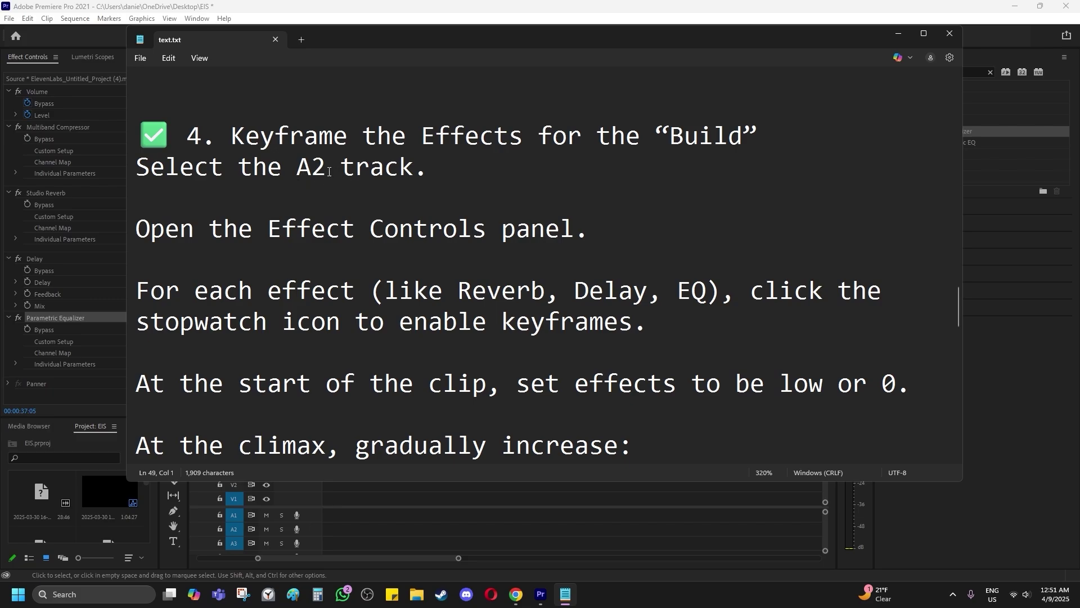
{"action": "key", "text": "alt+Tab"}
{"action": "left_click", "coordinate": [452, 481]}
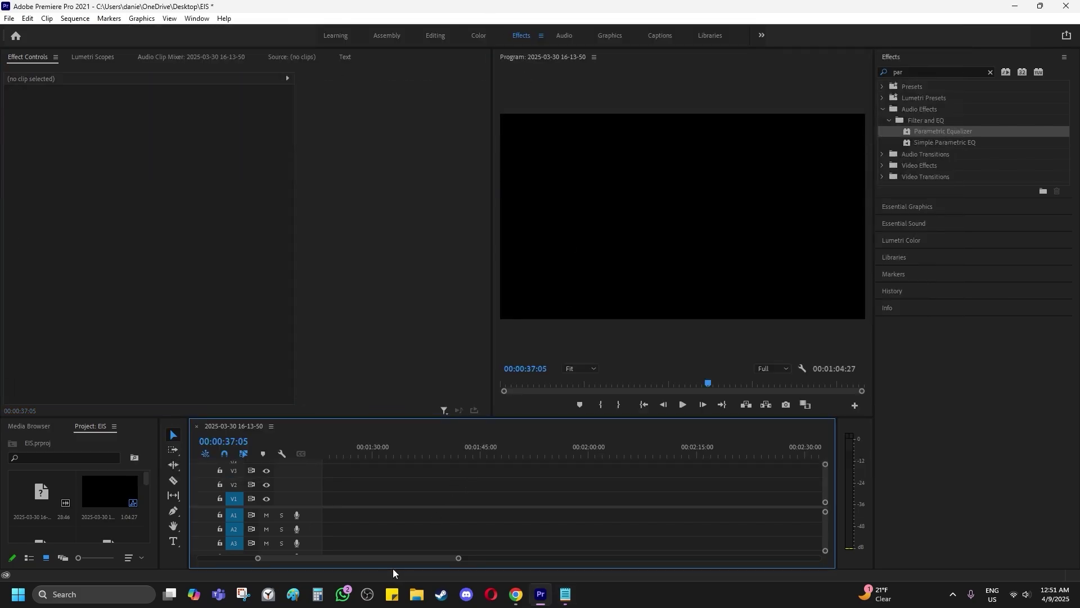
{"action": "left_click_drag", "start_coordinate": [399, 562], "coordinate": [357, 555]}
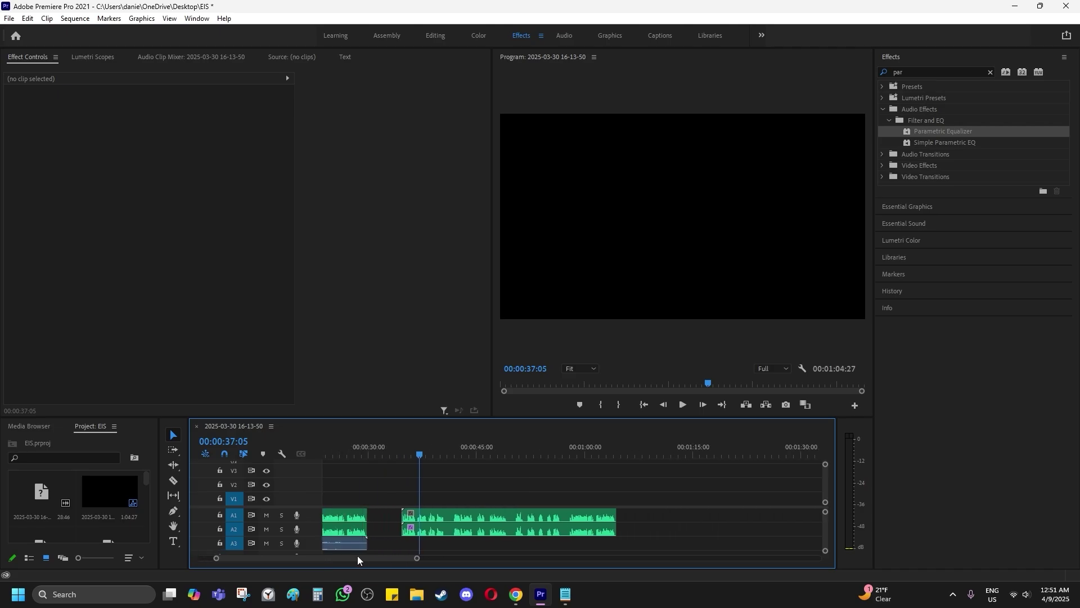
{"action": "left_click", "coordinate": [453, 532]}
Read in text.txt how to keyframe the effects from low to high for the build, and return to Premiere Pro.
{"action": "key", "text": "alt+Tab"}
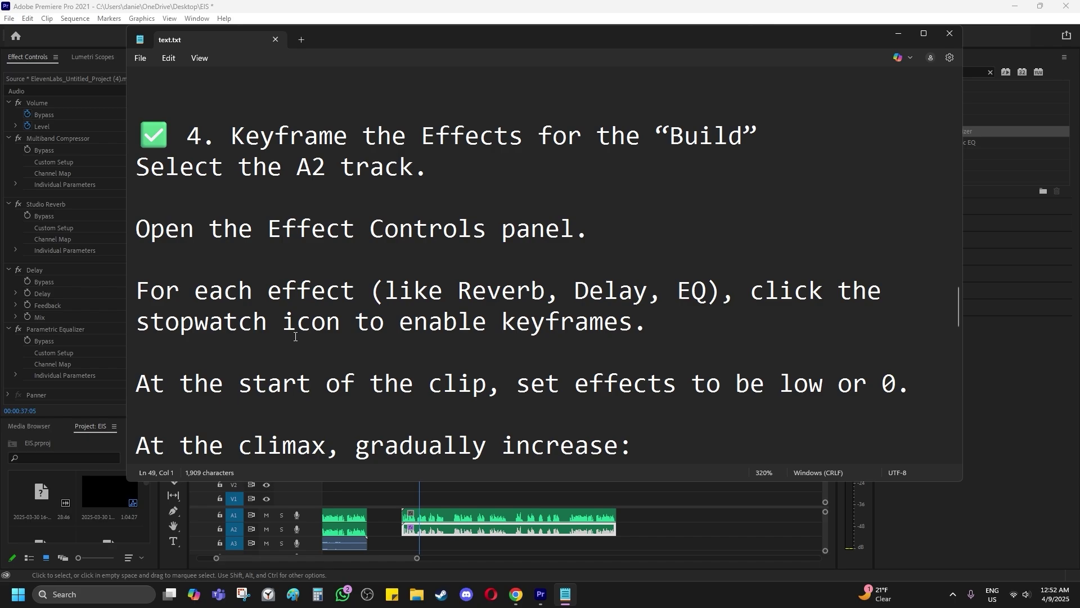
{"action": "scroll", "coordinate": [568, 339], "scroll_direction": "down", "scroll_amount": 1}
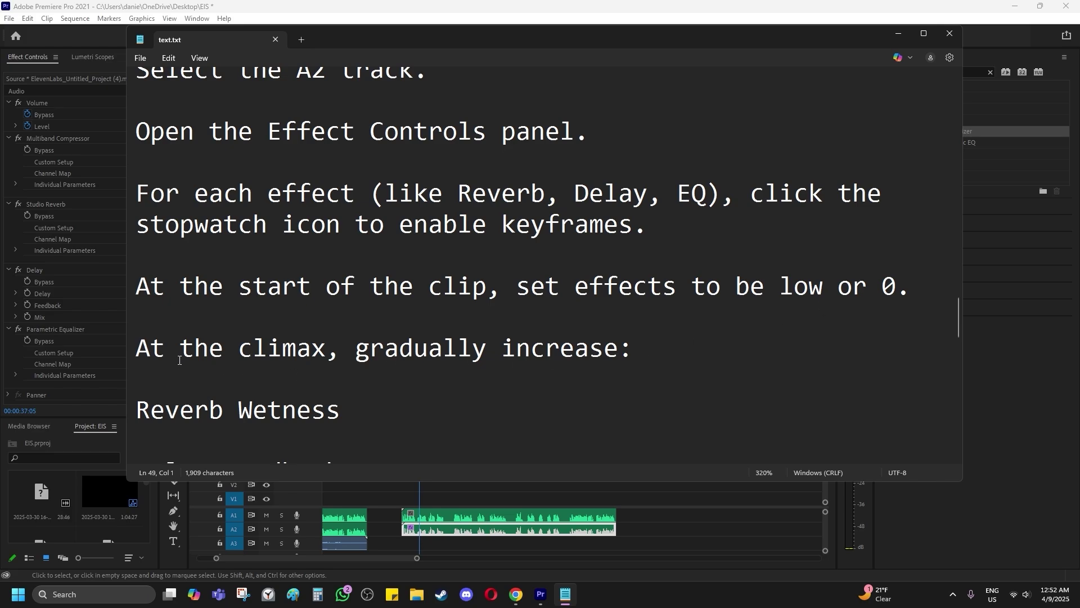
{"action": "scroll", "coordinate": [586, 348], "scroll_direction": "down", "scroll_amount": 1}
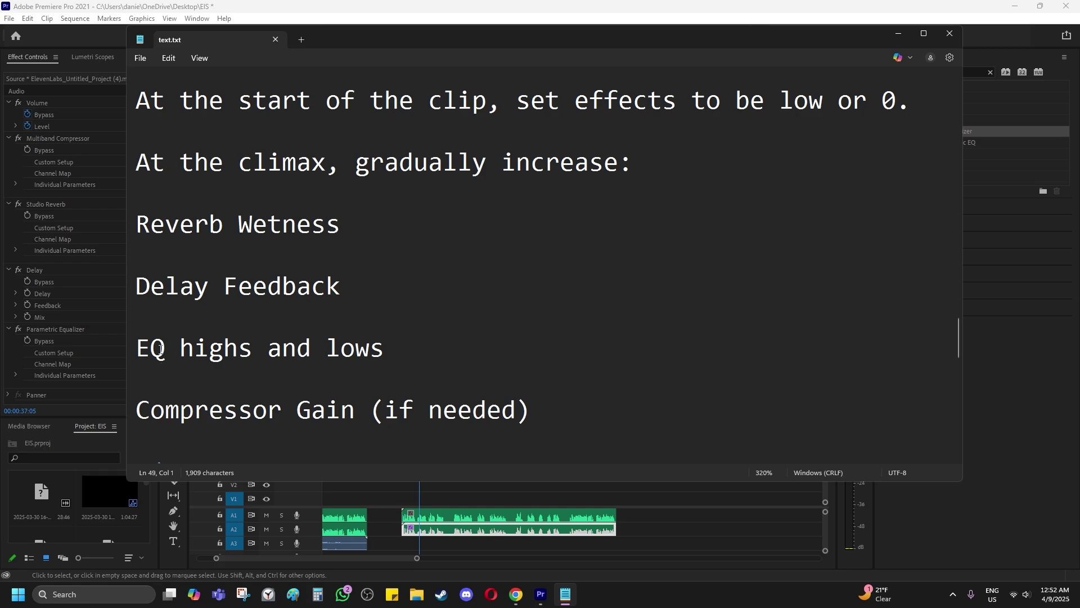
{"action": "scroll", "coordinate": [243, 386], "scroll_direction": "down", "scroll_amount": 1}
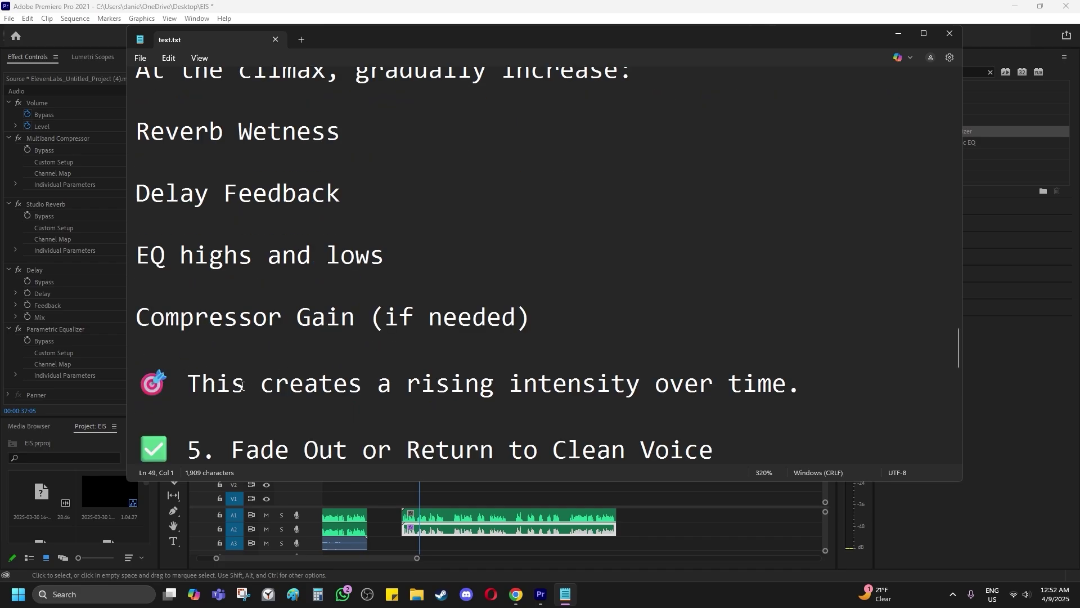
{"action": "scroll", "coordinate": [666, 360], "scroll_direction": "up", "scroll_amount": 2}
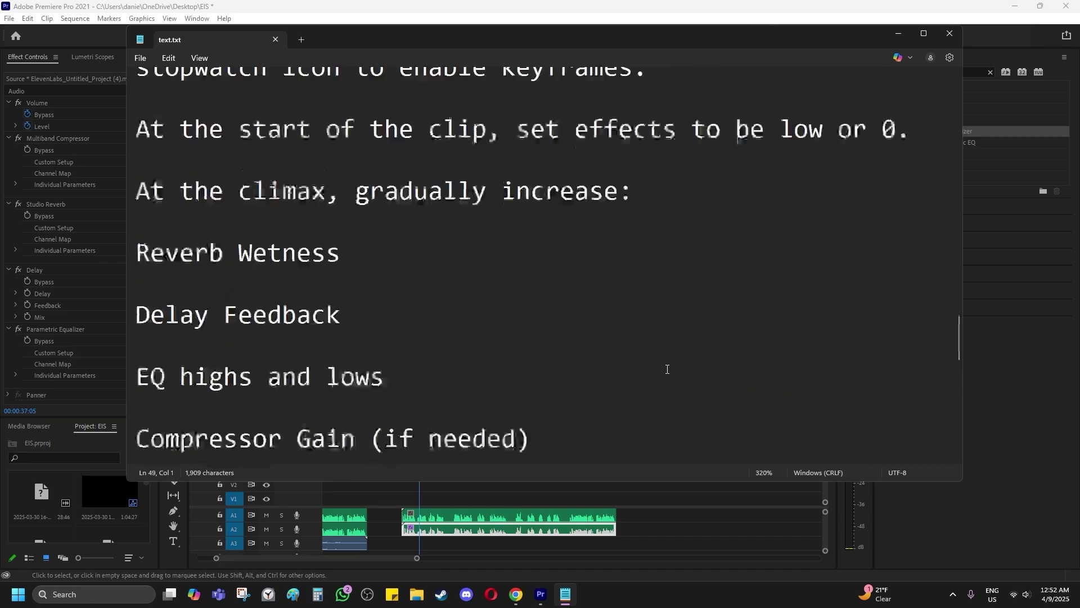
{"action": "key", "text": "alt+Tab"}
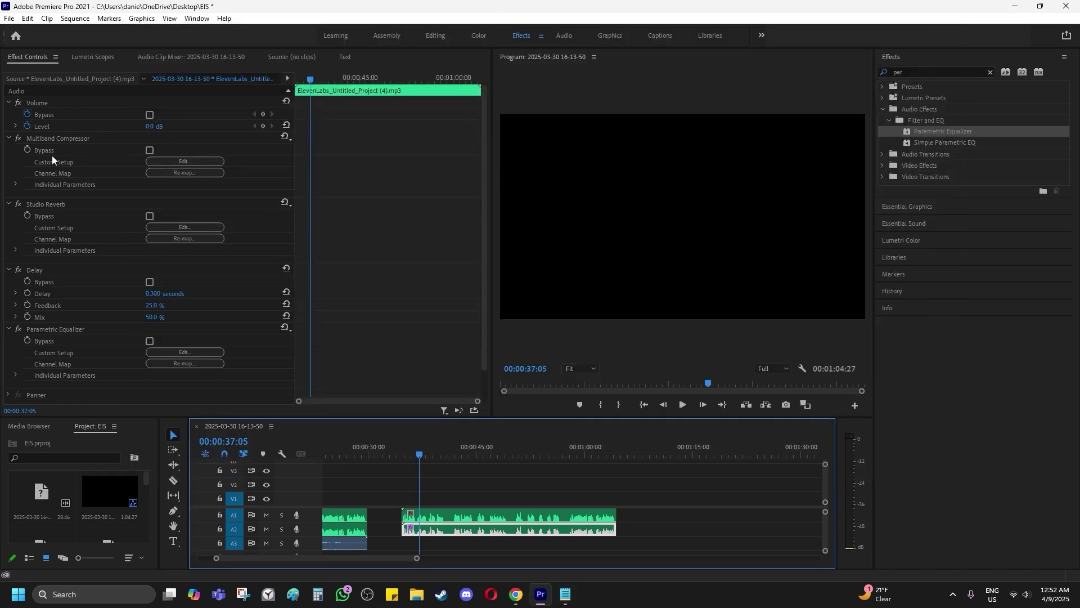
Enable keyframing of the Bypass parameter on both the Multiband Compressor and the Studio Reverb.
{"action": "left_click", "coordinate": [33, 140]}
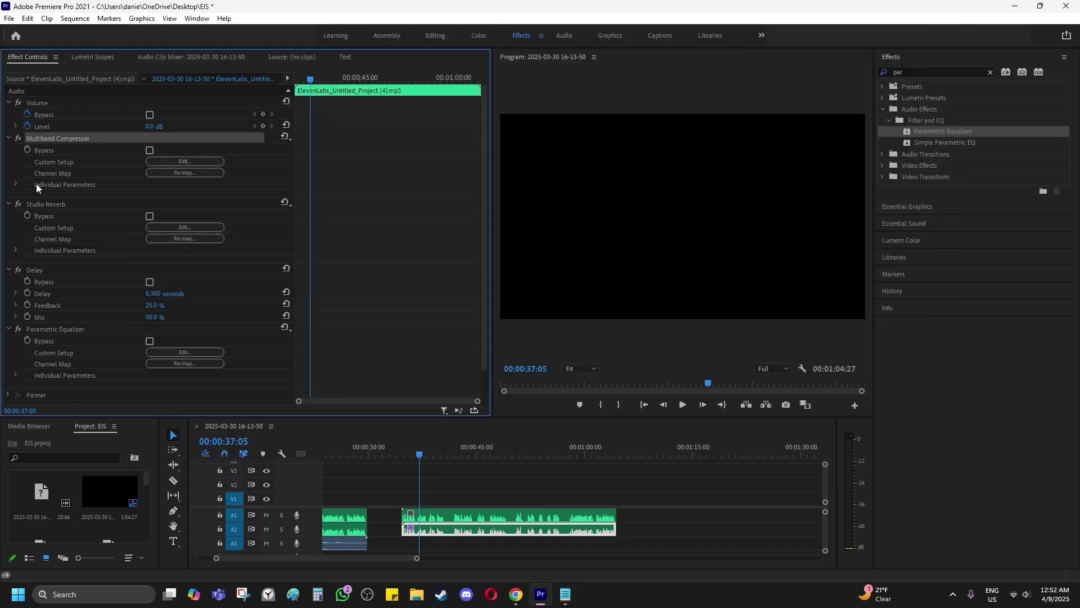
{"action": "left_click", "coordinate": [27, 149]}
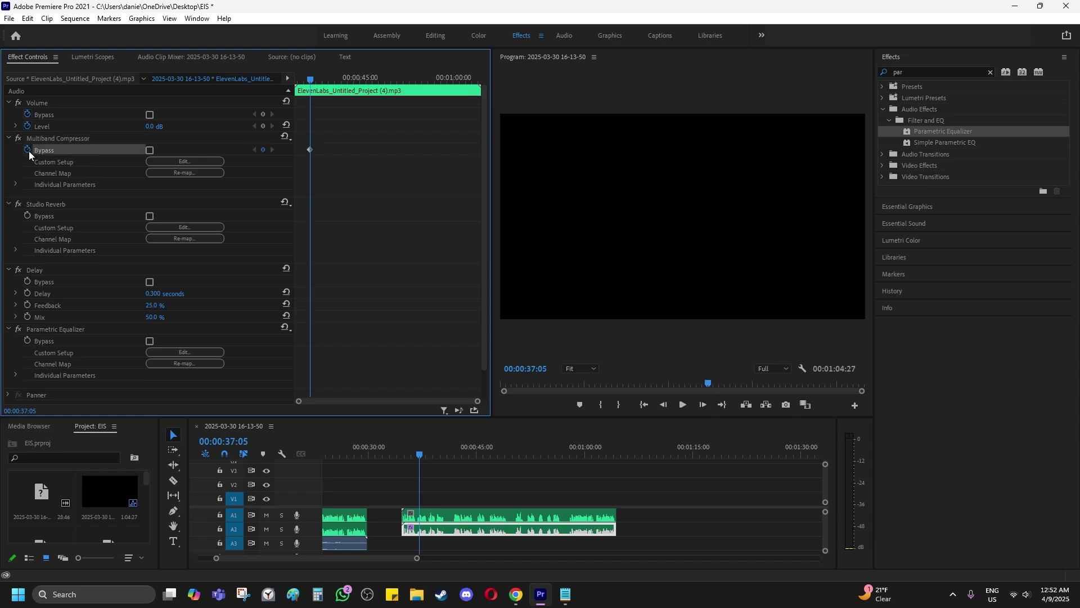
{"action": "left_click", "coordinate": [27, 215]}
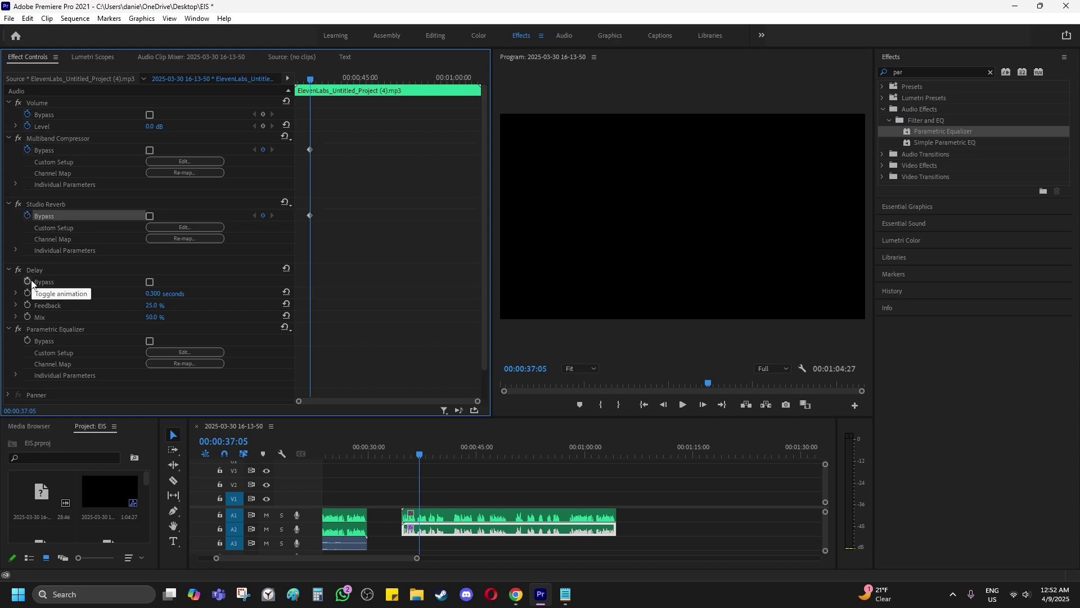
Read in text.txt which effect parameters need to increase gradually at the climax, starting with Reverb Wetness.
{"action": "left_click", "coordinate": [565, 593]}
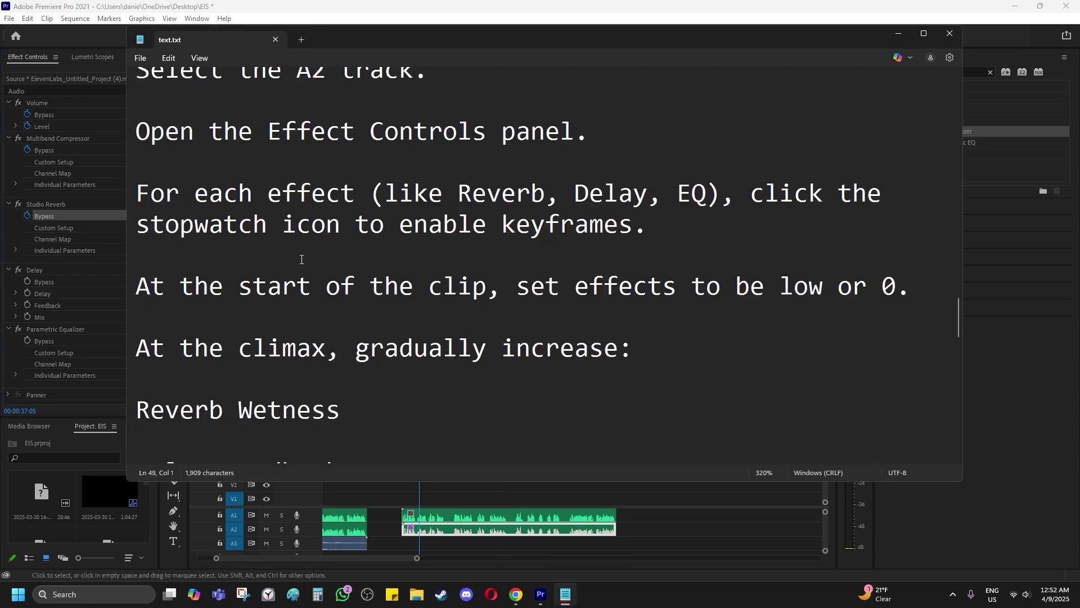
{"action": "scroll", "coordinate": [302, 260], "scroll_direction": "up", "scroll_amount": 2}
{"action": "scroll", "coordinate": [319, 301], "scroll_direction": "down", "scroll_amount": 4}
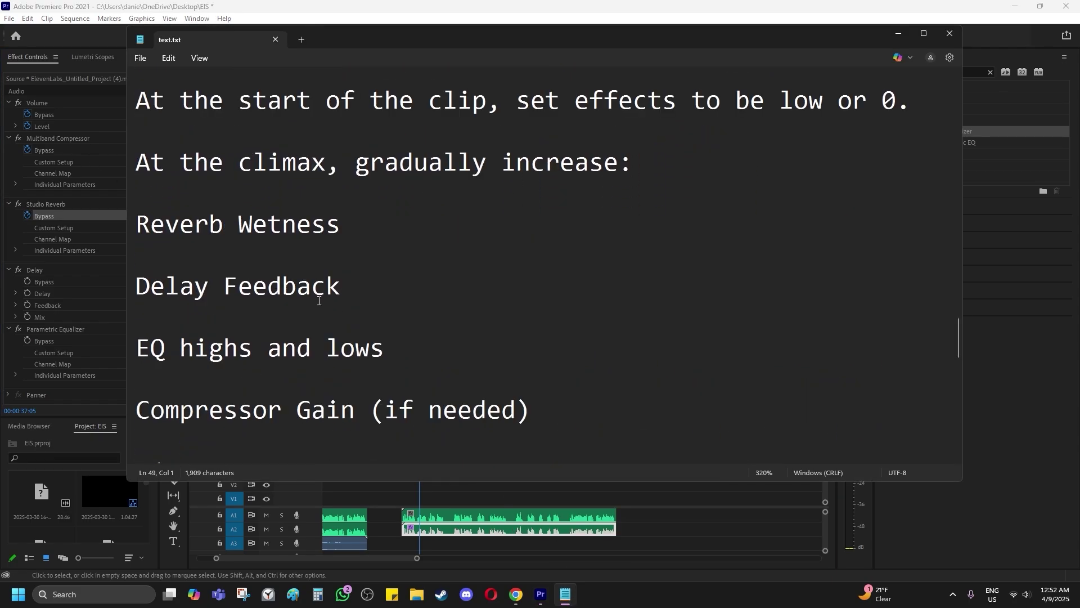
{"action": "scroll", "coordinate": [319, 301], "scroll_direction": "up", "scroll_amount": 1}
{"action": "scroll", "coordinate": [340, 272], "scroll_direction": "down", "scroll_amount": 1}
{"action": "left_click_drag", "start_coordinate": [362, 234], "coordinate": [160, 238]}
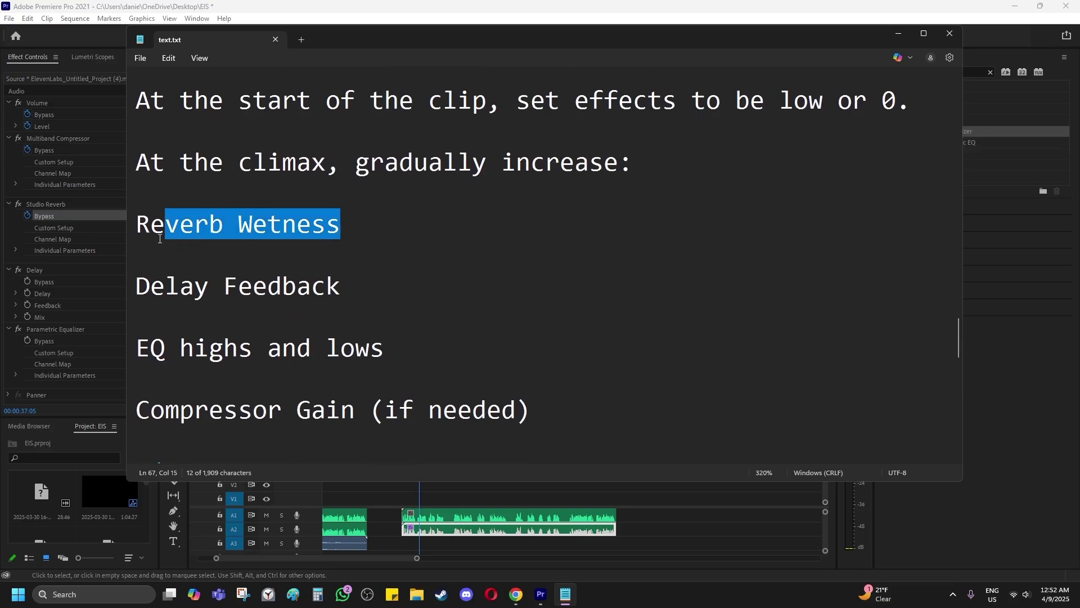
Remove the Bypass keyframing from the Multiband Compressor in Premiere Pro and recheck the parameter list in text.txt.
{"action": "left_click", "coordinate": [29, 151]}
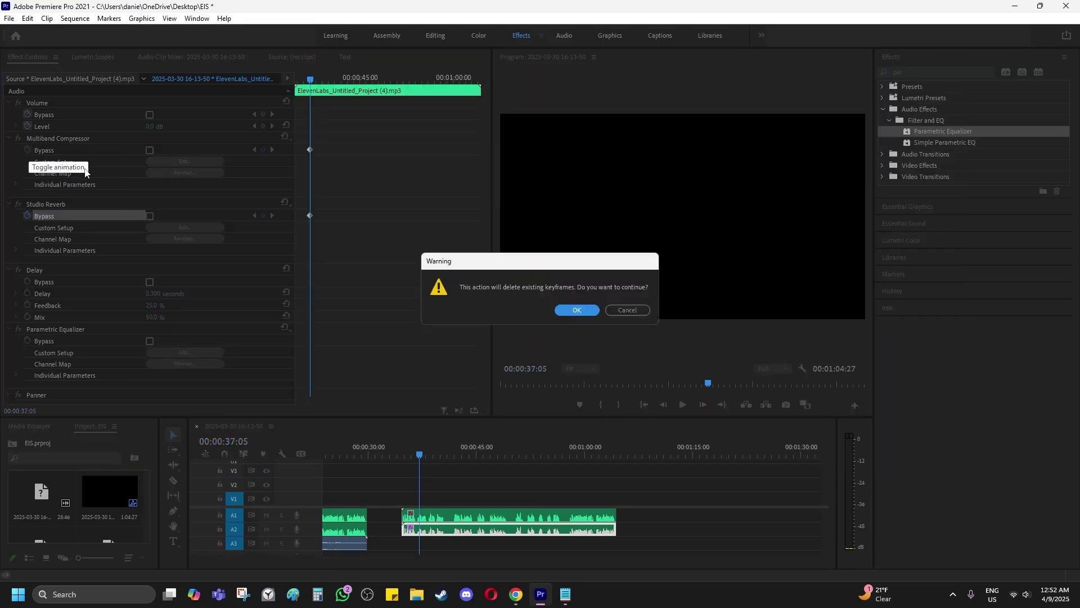
{"action": "left_click", "coordinate": [579, 311]}
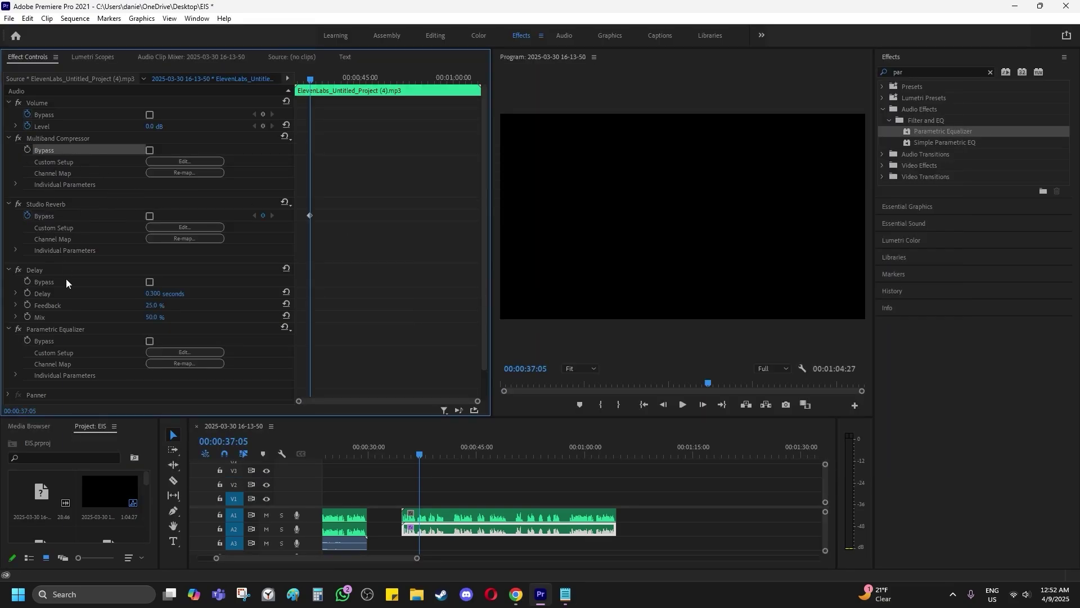
{"action": "key", "text": "alt+Tab"}
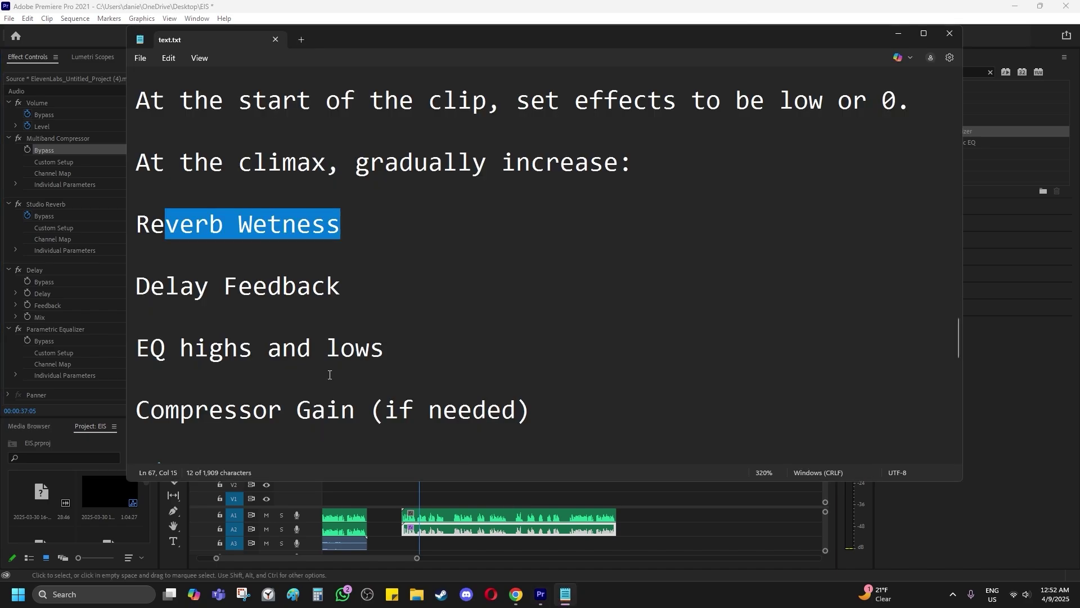
Enable keyframing for the Delay effect's Feedback in Premiere Pro, leaving its delay time without keyframes.
{"action": "left_click", "coordinate": [27, 293]}
{"action": "left_click", "coordinate": [566, 594]}
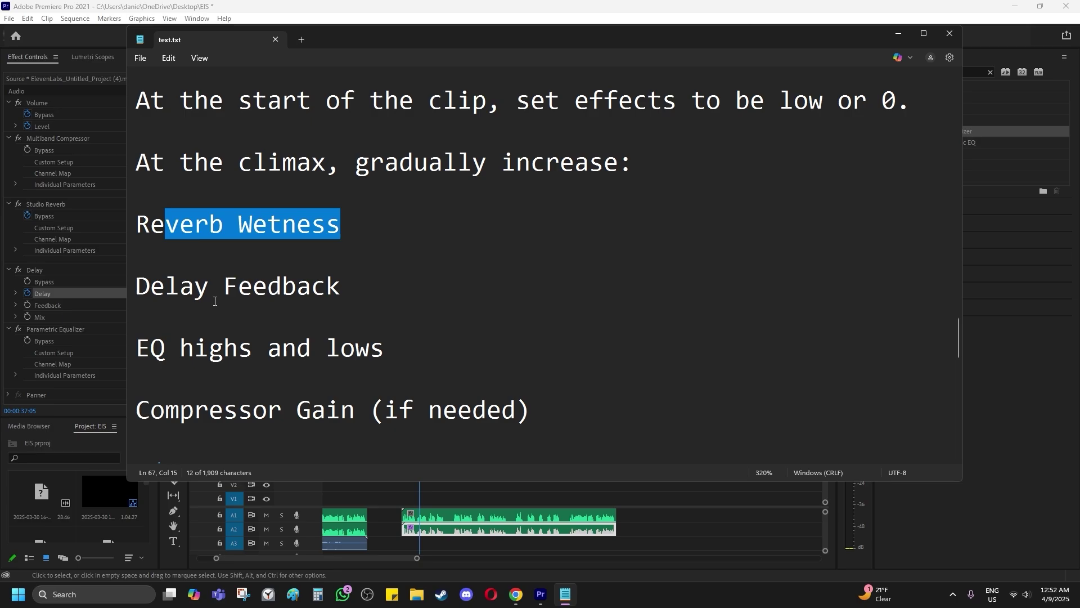
{"action": "left_click", "coordinate": [28, 293]}
{"action": "left_click", "coordinate": [624, 308]}
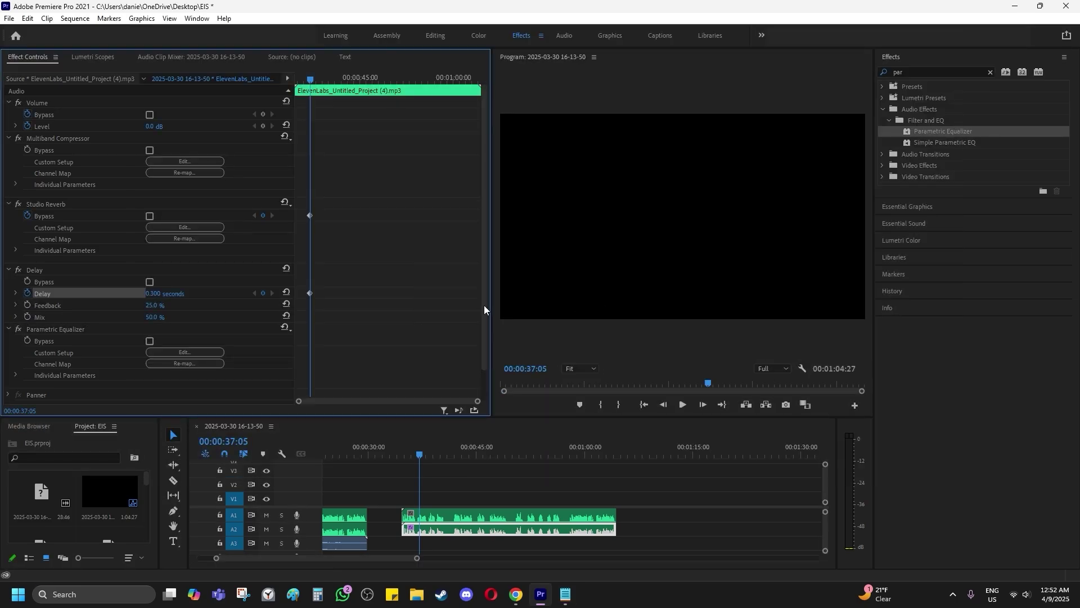
{"action": "left_click", "coordinate": [27, 293]}
{"action": "left_click", "coordinate": [565, 309]}
{"action": "left_click", "coordinate": [28, 304]}
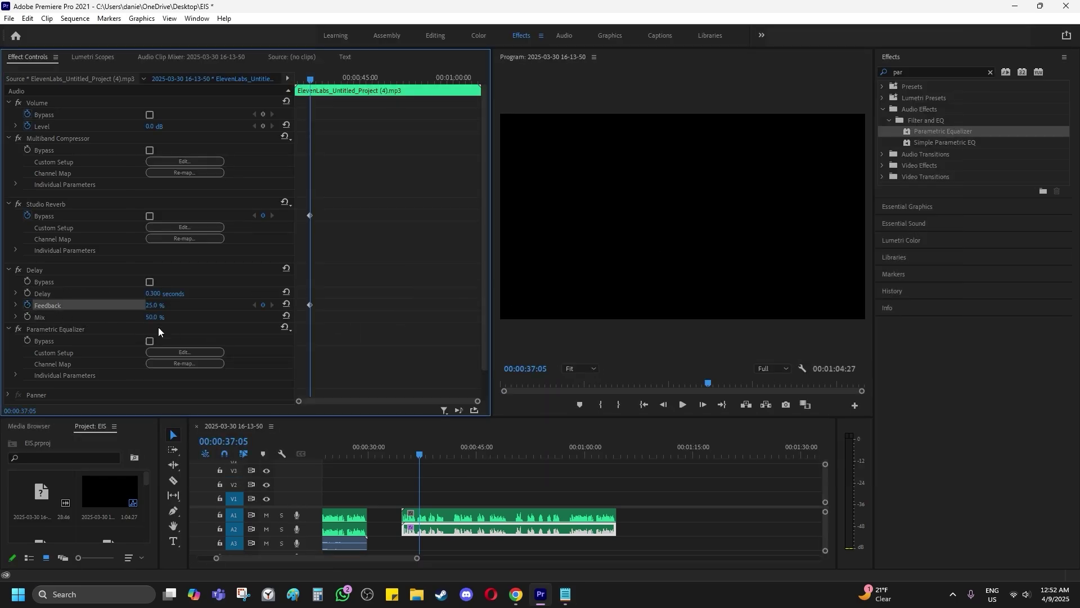
Check the EQ entry in text.txt and enable Bypass keyframing on the Parametric Equalizer in Premiere Pro.
{"action": "left_click", "coordinate": [561, 602]}
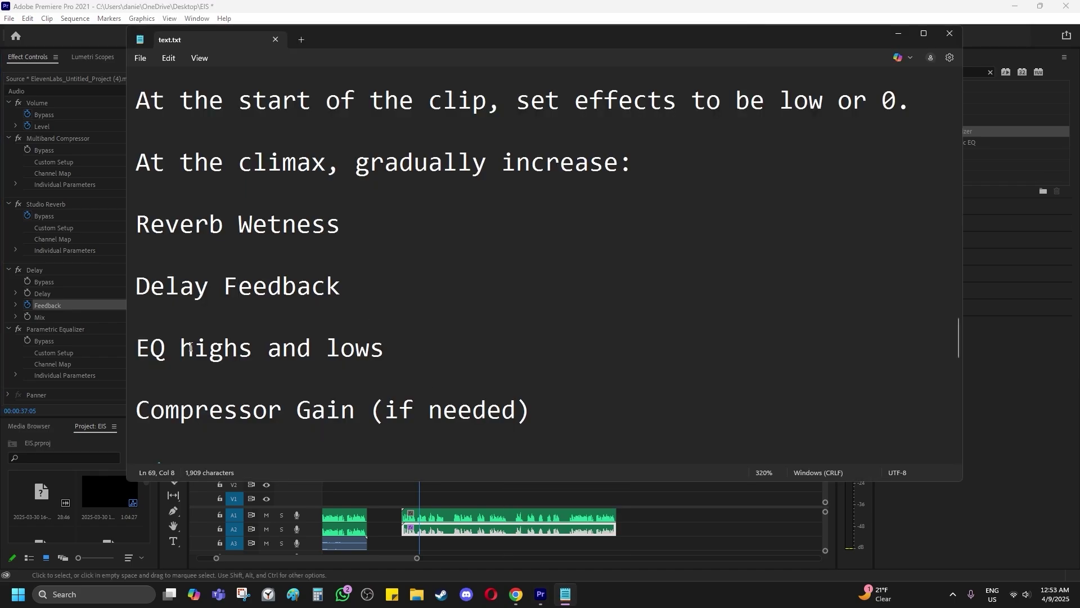
{"action": "left_click", "coordinate": [213, 355]}
{"action": "left_click", "coordinate": [27, 341]}
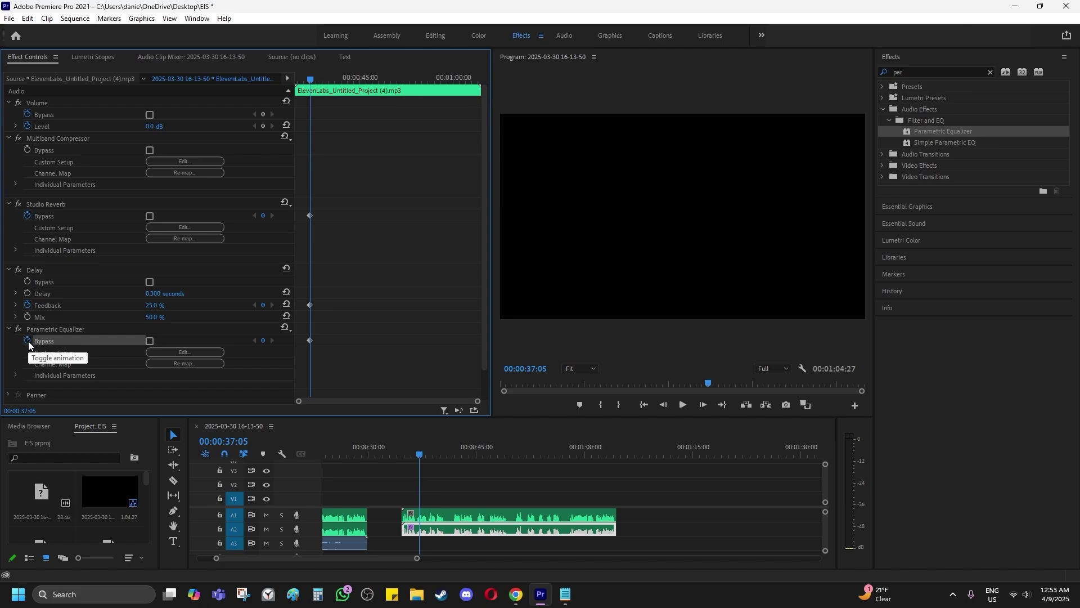
Read in text.txt how to set the effects at the start of the clip, and return to Premiere Pro.
{"action": "left_click", "coordinate": [565, 594]}
{"action": "scroll", "coordinate": [452, 304], "scroll_direction": "up", "scroll_amount": 3}
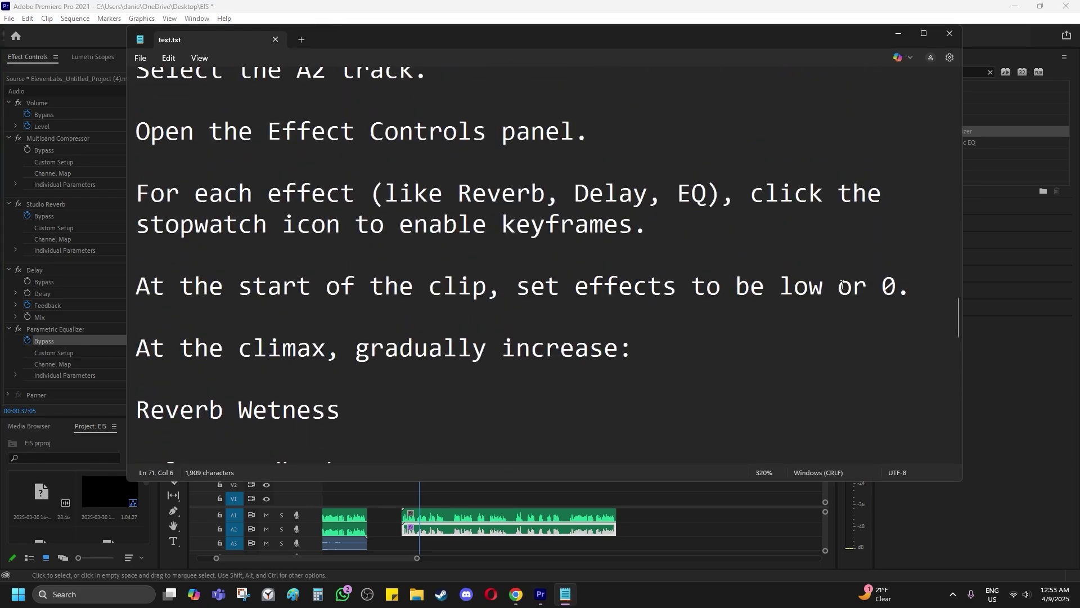
{"action": "left_click_drag", "start_coordinate": [853, 285], "coordinate": [782, 285]}
{"action": "left_click", "coordinate": [794, 286]}
{"action": "left_click", "coordinate": [731, 6]}
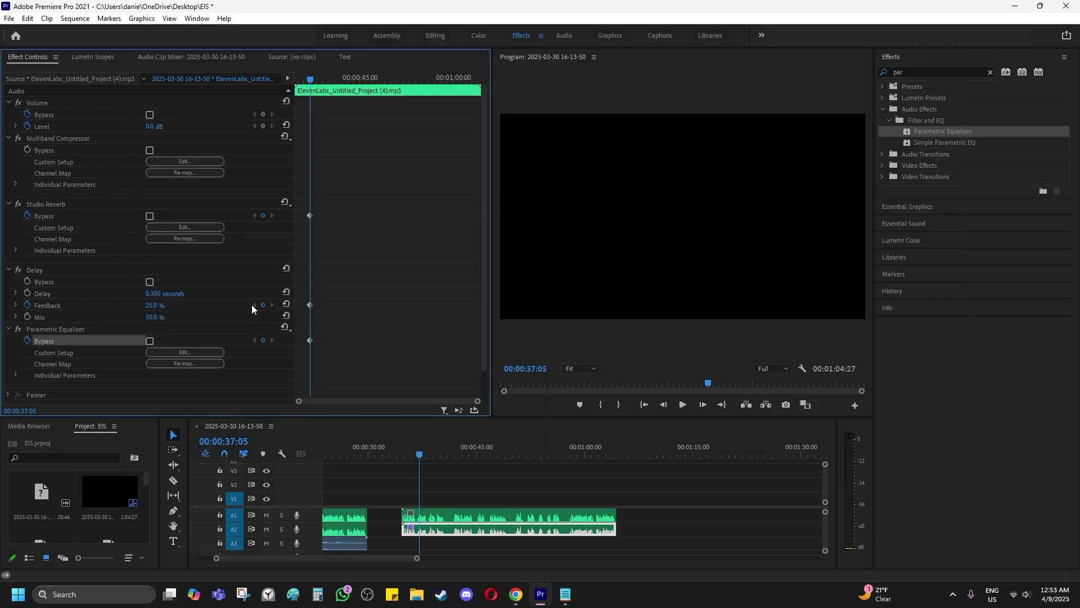
Place the playhead at the start of the A2 clip, at 00:00:34:36, and move the effect keyframes to that point.
{"action": "left_click_drag", "start_coordinate": [312, 77], "coordinate": [314, 77]}
{"action": "left_click_drag", "start_coordinate": [361, 170], "coordinate": [301, 387]}
{"action": "left_click_drag", "start_coordinate": [313, 79], "coordinate": [297, 81]}
{"action": "key", "text": "Left"}
{"action": "key", "text": "Left"}
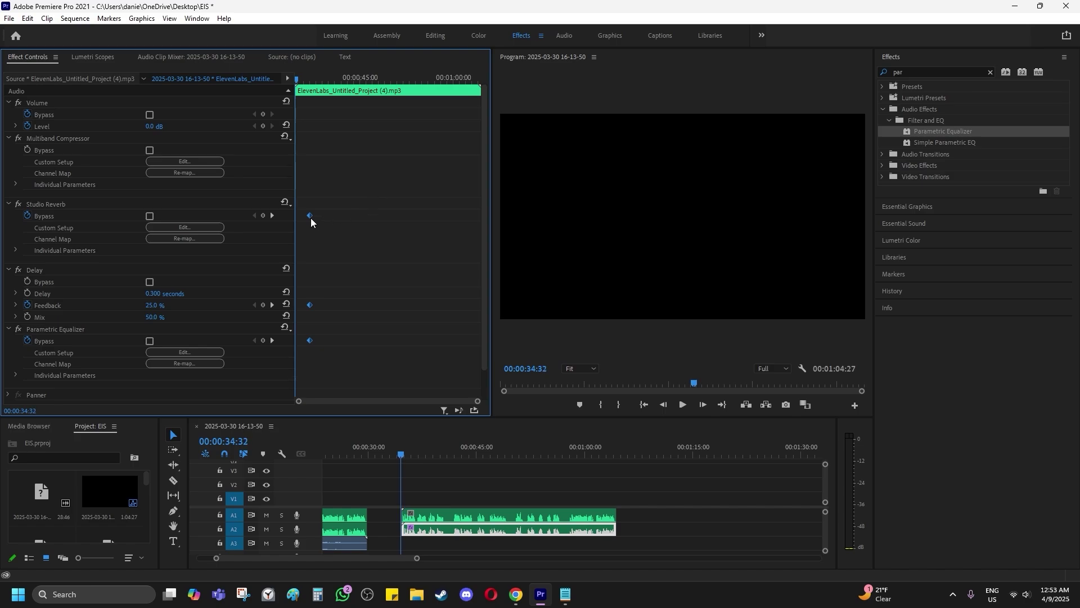
{"action": "left_click_drag", "start_coordinate": [310, 215], "coordinate": [295, 218]}
{"action": "key", "text": "Left"}
Set the Delay effect's Feedback to 20% at the clip's starting keyframe.
{"action": "scroll", "coordinate": [110, 289], "scroll_direction": "down", "scroll_amount": 1}
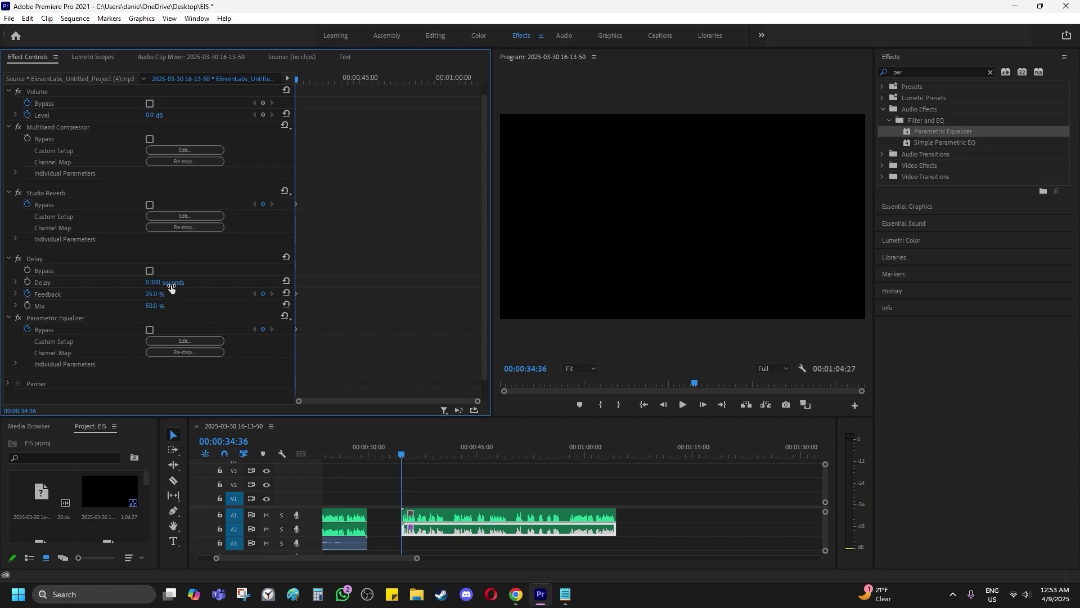
{"action": "left_click", "coordinate": [157, 296]}
{"action": "type", "text": "20"}
{"action": "key", "text": "Return"}
Replace the Studio Reverb's Bypass keyframing with keyframing of its Wet Output Level at the clip start.
{"action": "scroll", "coordinate": [182, 258], "scroll_direction": "up", "scroll_amount": 1}
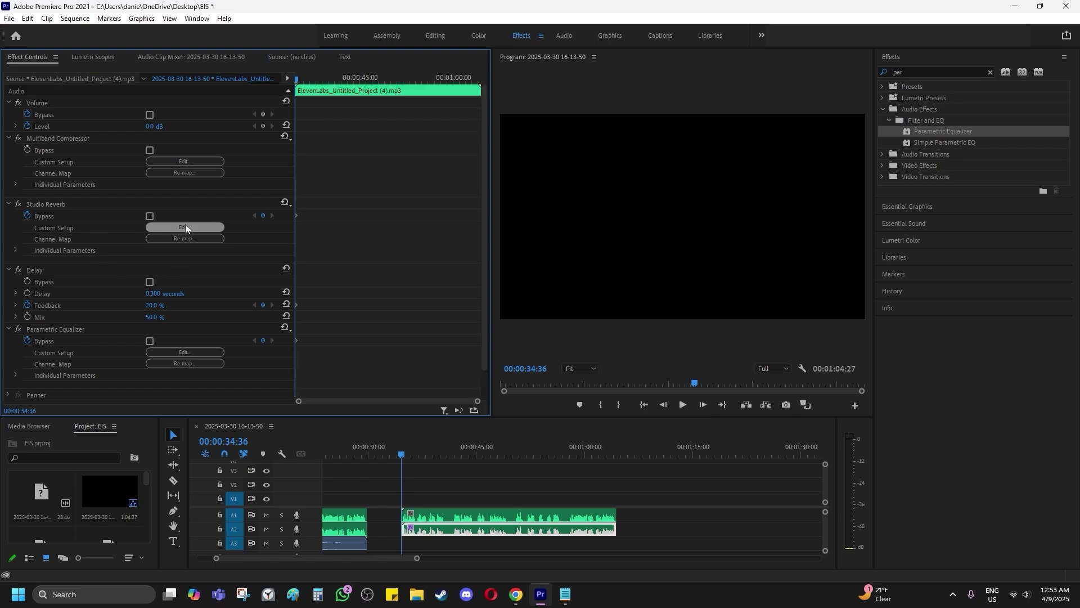
{"action": "left_click", "coordinate": [15, 251]}
{"action": "left_click", "coordinate": [27, 215]}
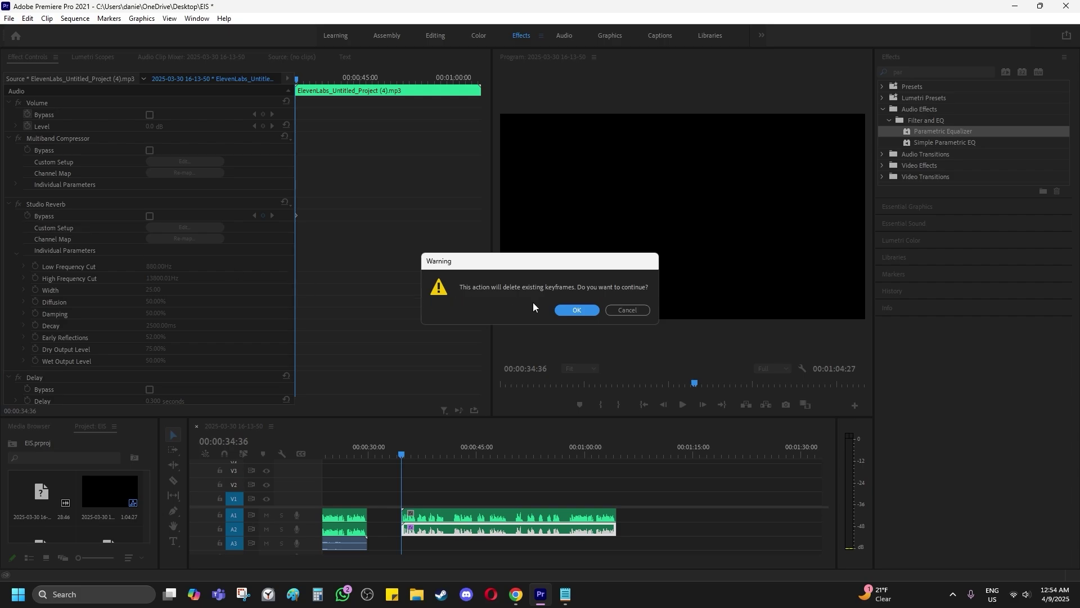
{"action": "left_click", "coordinate": [571, 309]}
{"action": "scroll", "coordinate": [56, 298], "scroll_direction": "down", "scroll_amount": 1}
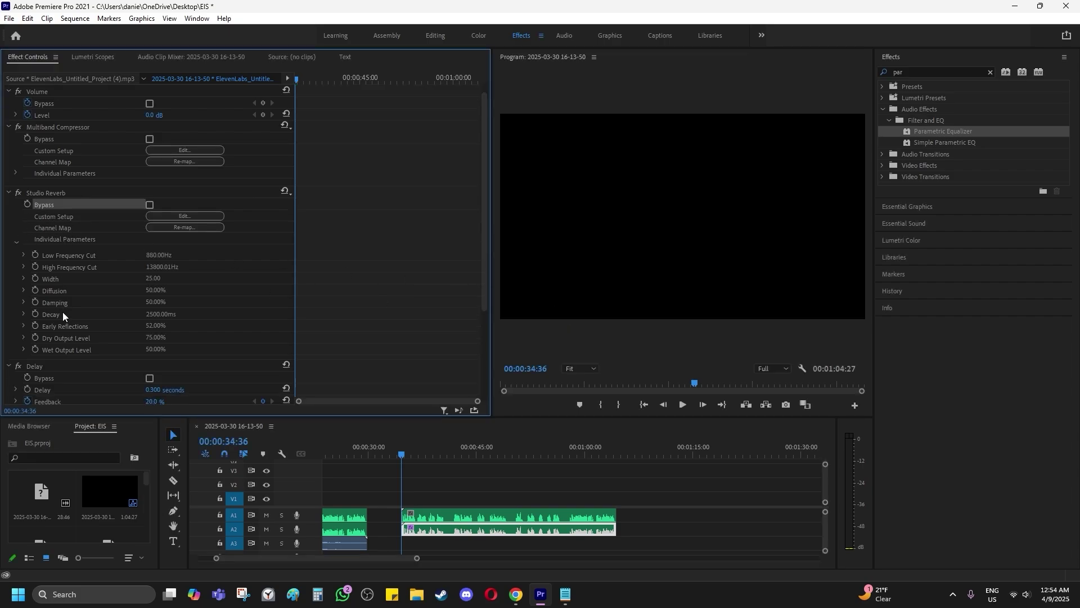
{"action": "scroll", "coordinate": [66, 312], "scroll_direction": "up", "scroll_amount": 1}
{"action": "scroll", "coordinate": [84, 329], "scroll_direction": "down", "scroll_amount": 1}
{"action": "left_click", "coordinate": [36, 349]}
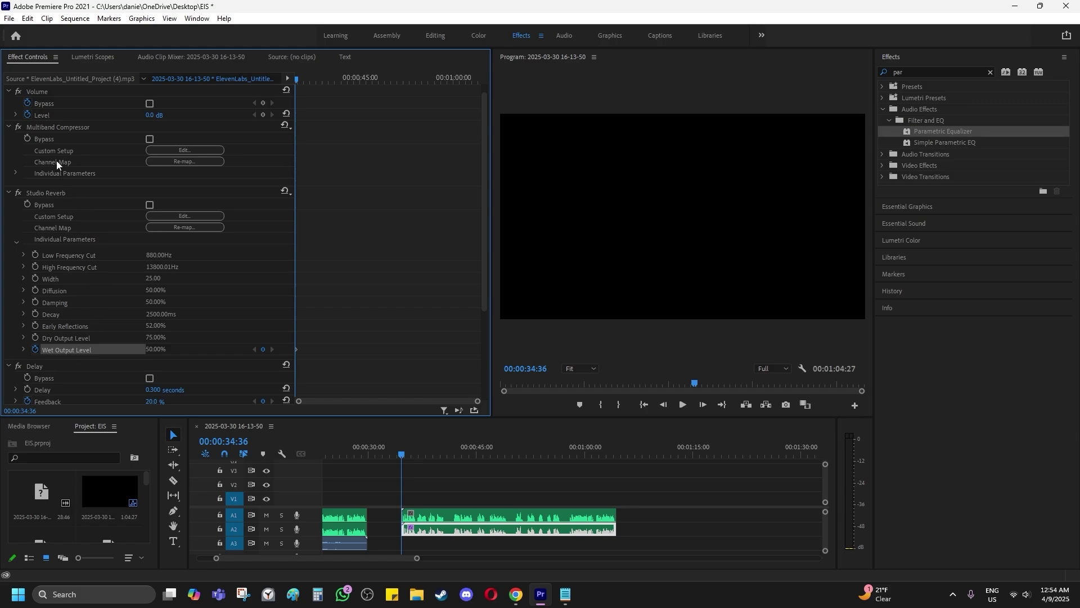
Replace the Parametric Equalizer's Bypass keyframing with keyframing of its Low Shelf Gain at the clip start.
{"action": "left_click", "coordinate": [16, 173]}
{"action": "left_click", "coordinate": [16, 173]}
{"action": "scroll", "coordinate": [22, 293], "scroll_direction": "down", "scroll_amount": 3}
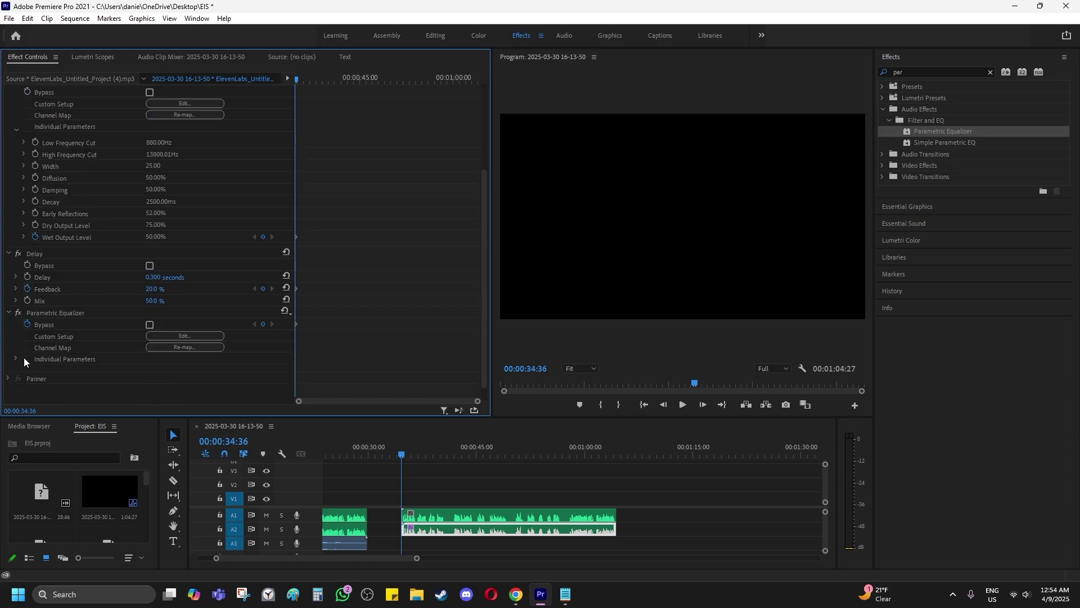
{"action": "left_click", "coordinate": [17, 359]}
{"action": "scroll", "coordinate": [92, 321], "scroll_direction": "down", "scroll_amount": 1}
{"action": "left_click", "coordinate": [29, 279]}
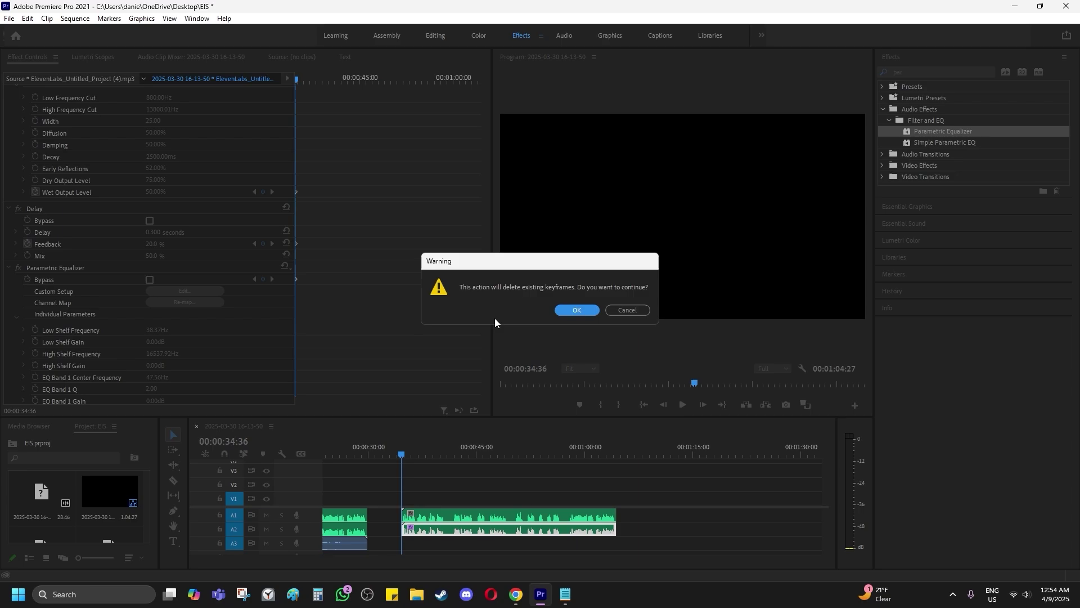
{"action": "left_click", "coordinate": [563, 309]}
{"action": "scroll", "coordinate": [127, 261], "scroll_direction": "down", "scroll_amount": 4}
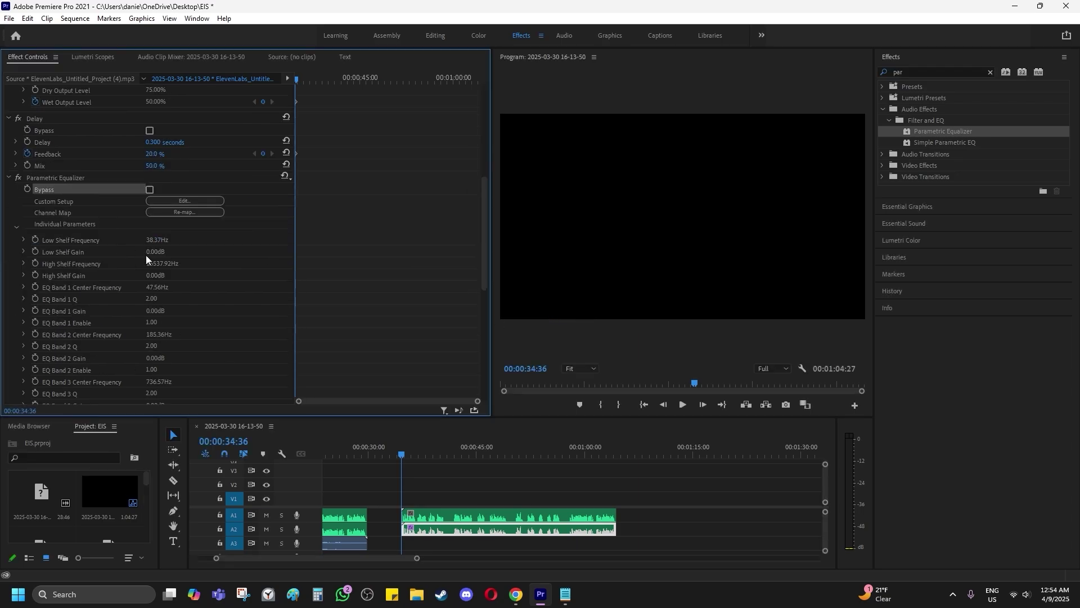
{"action": "left_click", "coordinate": [32, 254]}
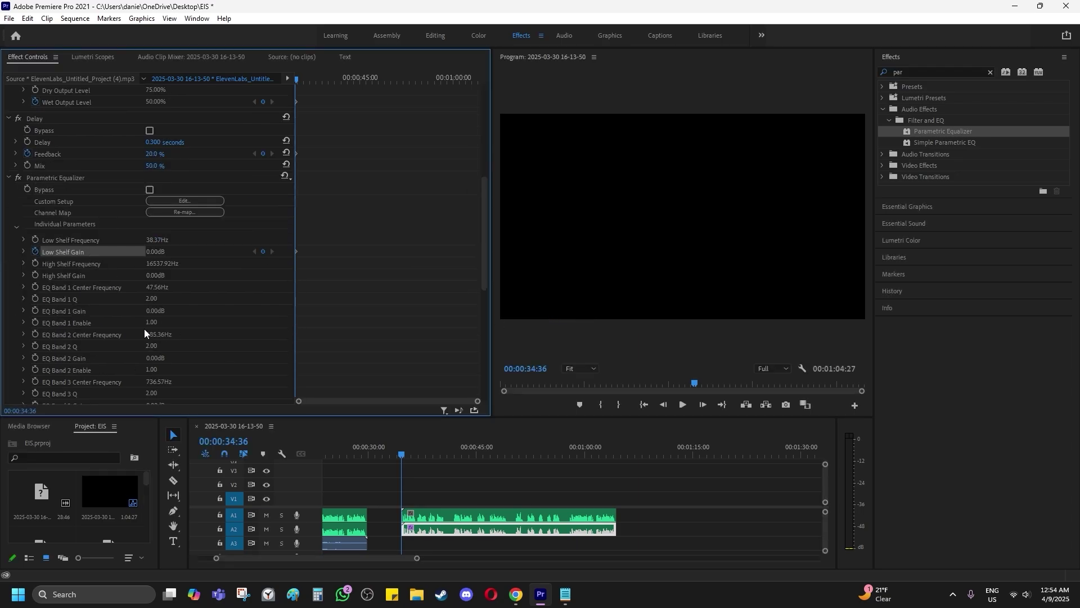
Lower the Studio Reverb's Wet Output Level to about 10% at its starting keyframe.
{"action": "scroll", "coordinate": [144, 332], "scroll_direction": "up", "scroll_amount": 9}
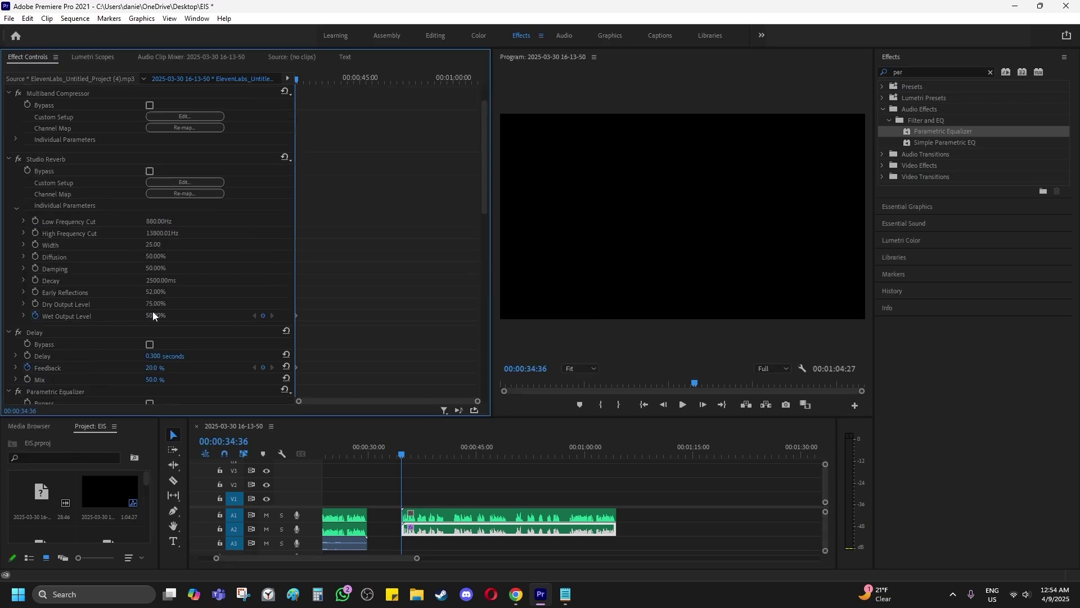
{"action": "left_click", "coordinate": [25, 315]}
{"action": "left_click_drag", "start_coordinate": [154, 342], "coordinate": [51, 343]}
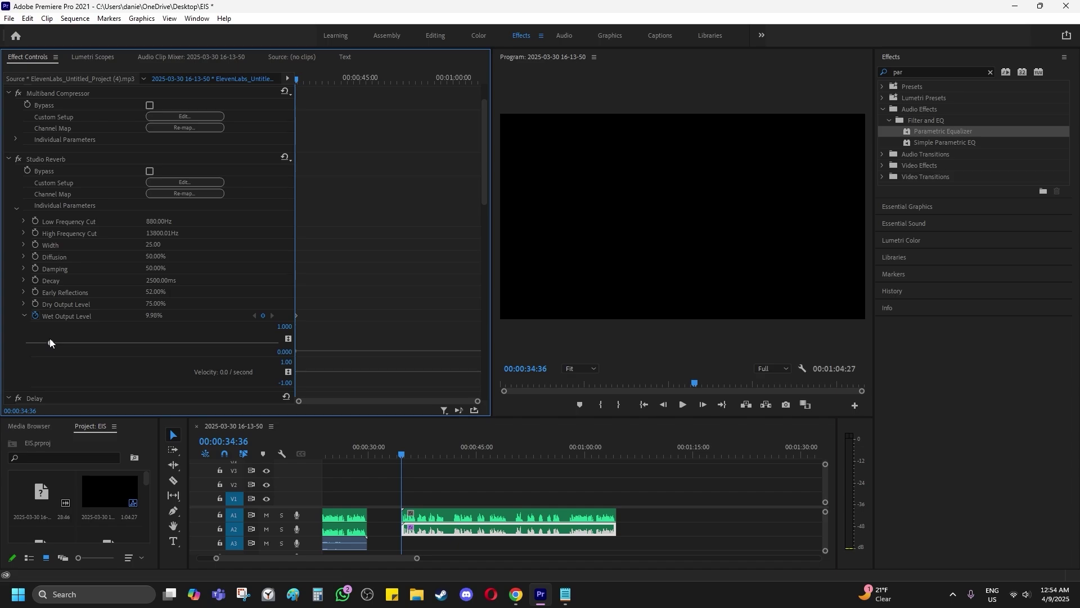
{"action": "scroll", "coordinate": [90, 281], "scroll_direction": "up", "scroll_amount": 2}
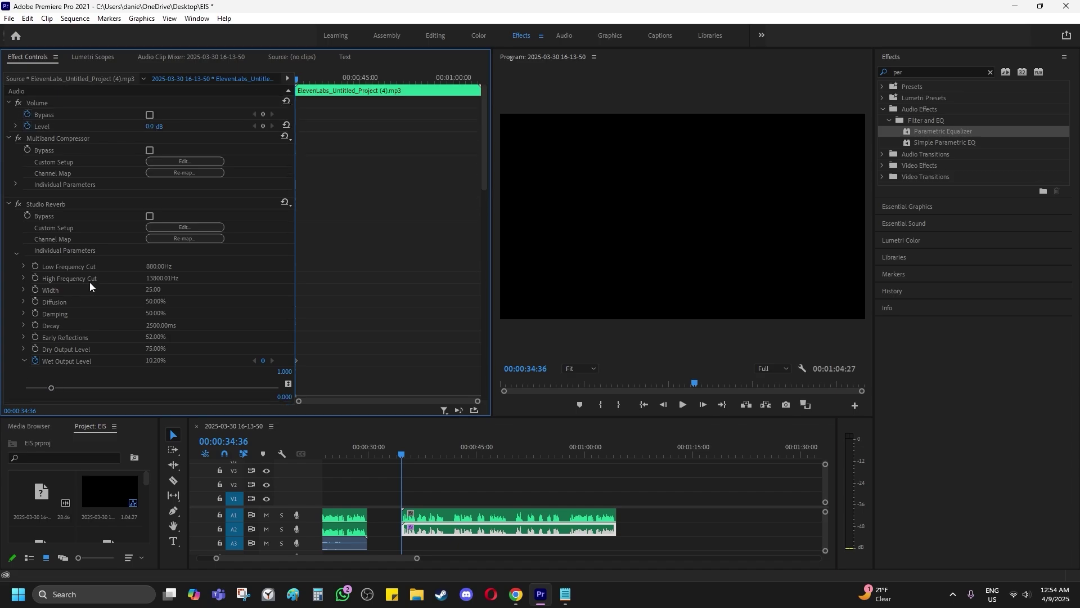
Keyframe the Parametric Equalizer's Low Shelf Gain at about 4.15 dB at the clip's end, 00:01:04:26.
{"action": "scroll", "coordinate": [103, 194], "scroll_direction": "down", "scroll_amount": 10}
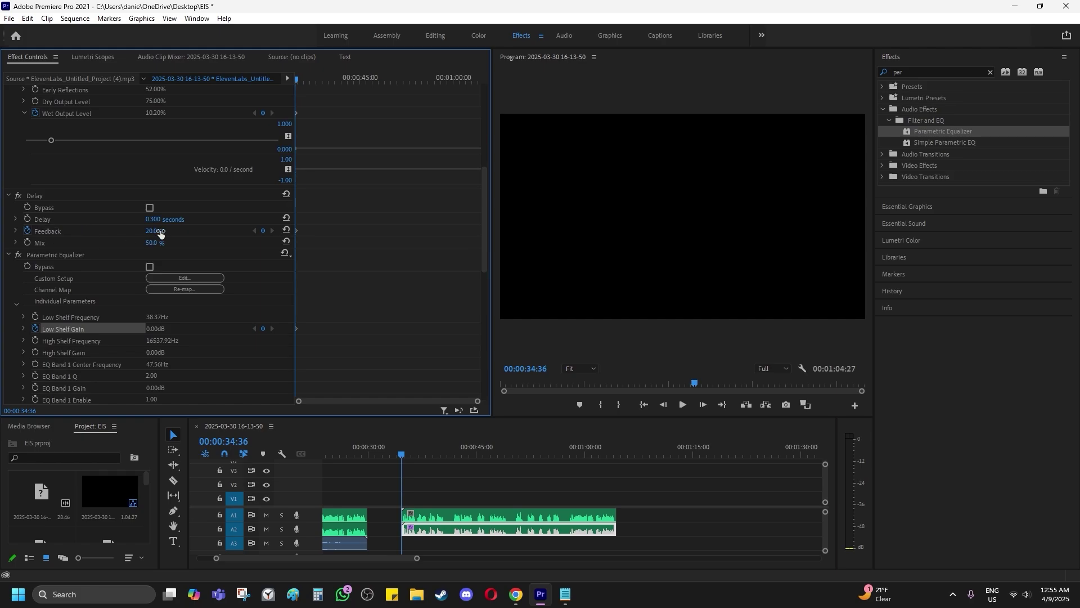
{"action": "scroll", "coordinate": [111, 263], "scroll_direction": "down", "scroll_amount": 3}
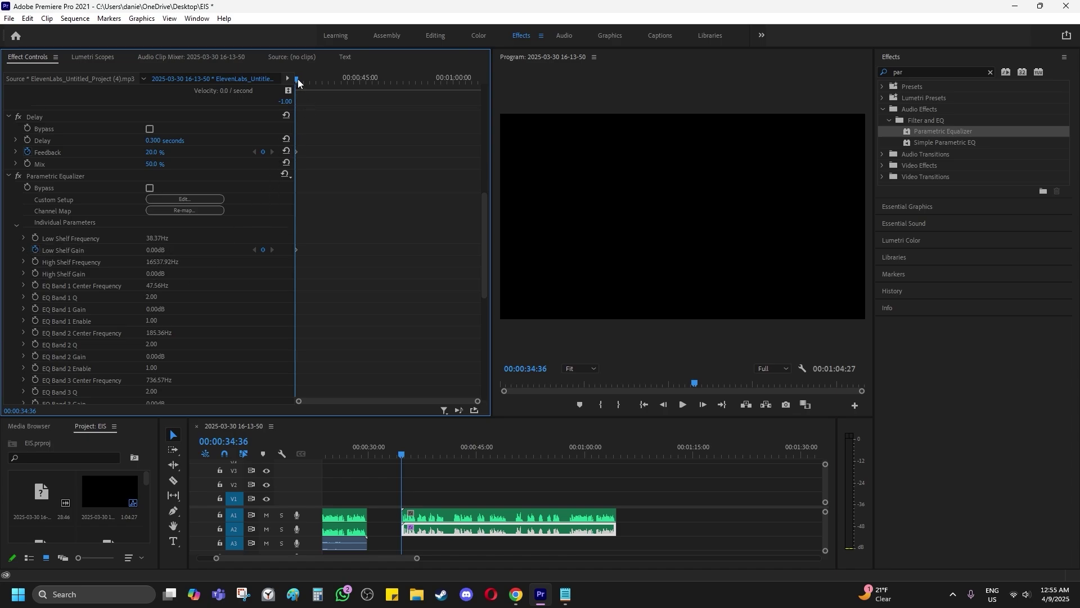
{"action": "left_click_drag", "start_coordinate": [298, 80], "coordinate": [484, 89]}
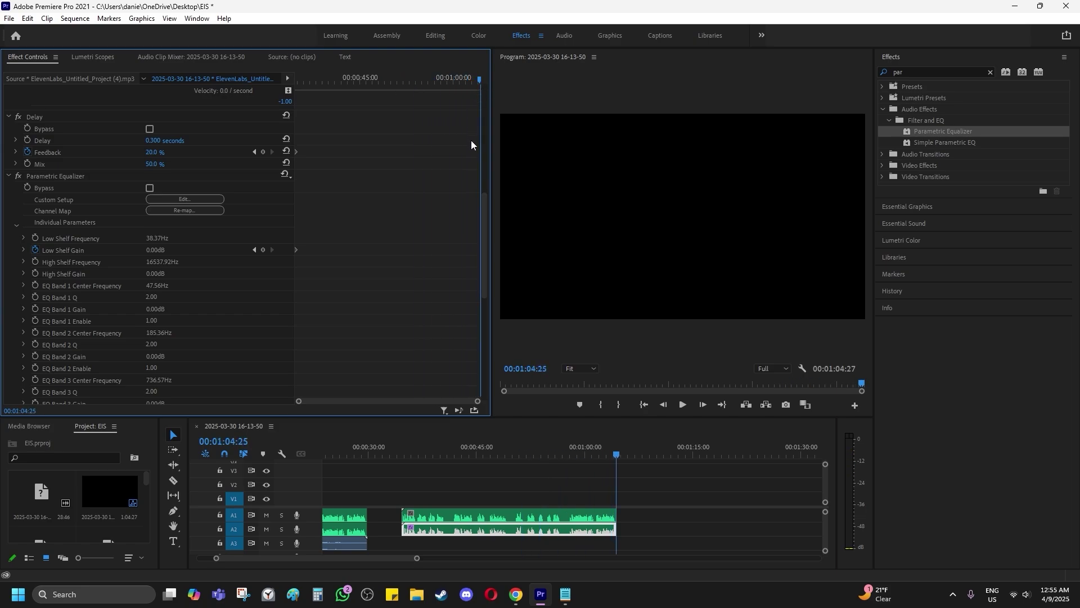
{"action": "key", "text": "Right"}
{"action": "key", "text": "Right"}
{"action": "left_click", "coordinate": [24, 249]}
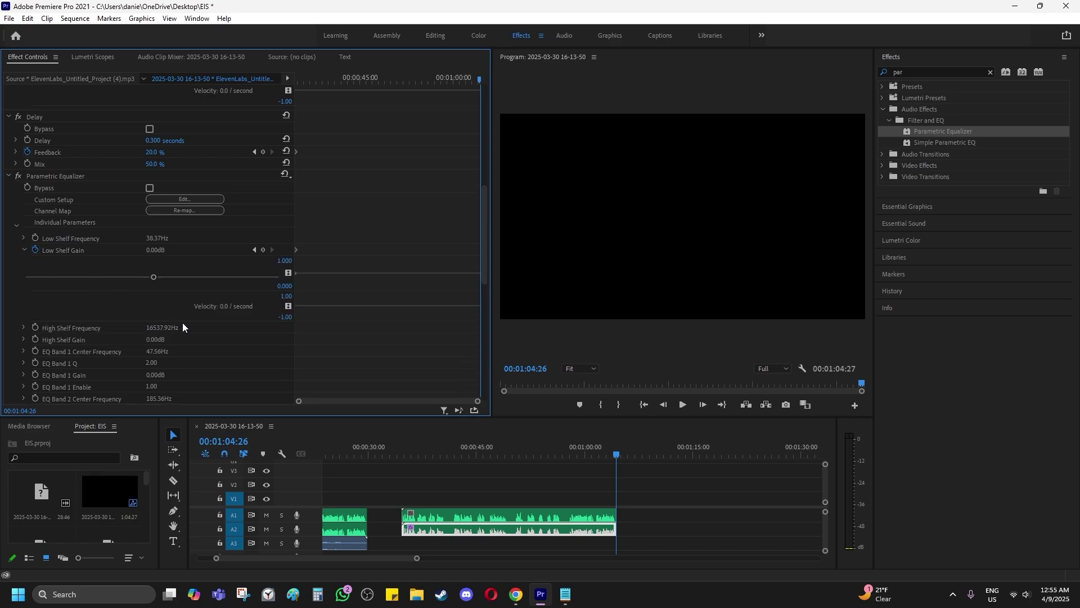
{"action": "left_click_drag", "start_coordinate": [155, 279], "coordinate": [163, 278]}
{"action": "scroll", "coordinate": [139, 263], "scroll_direction": "up", "scroll_amount": 1}
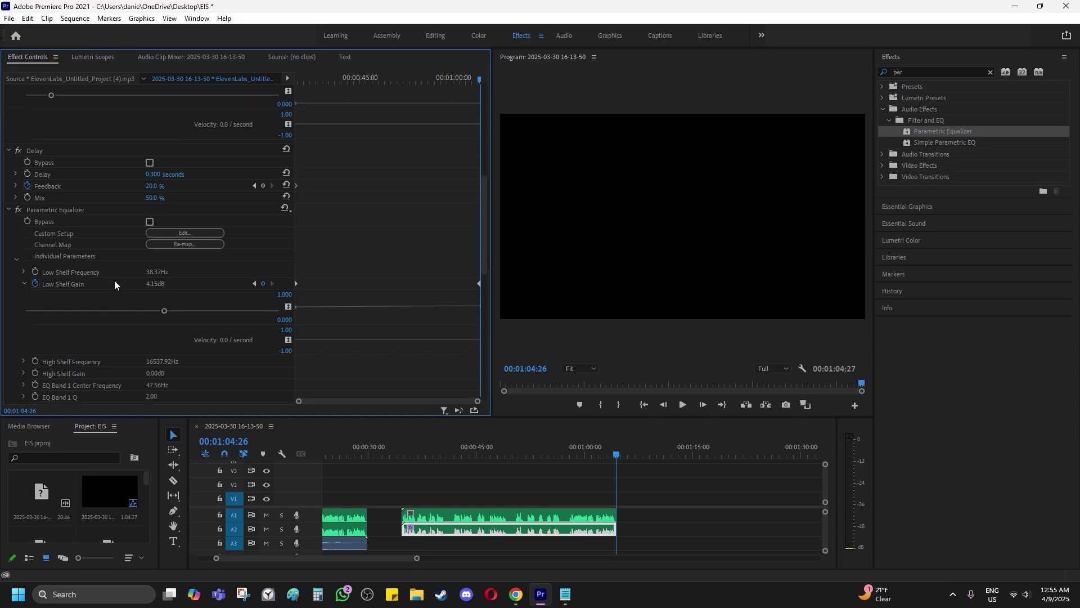
{"action": "left_click", "coordinate": [24, 283]}
{"action": "scroll", "coordinate": [91, 281], "scroll_direction": "up", "scroll_amount": 1}
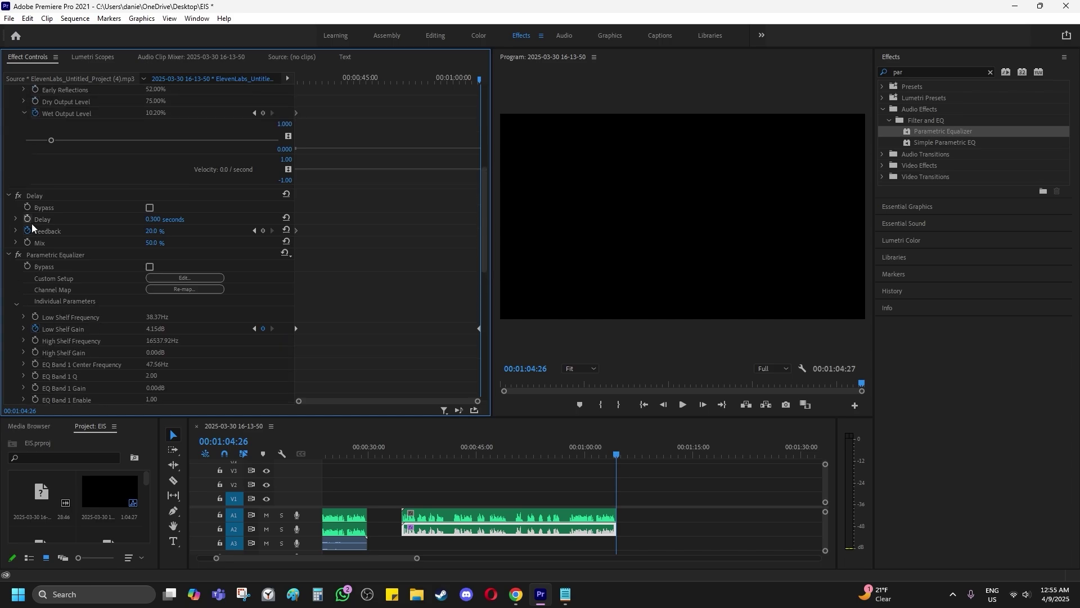
Keyframe the Delay's Feedback at 50% at the clip's end, 00:01:04:26.
{"action": "left_click", "coordinate": [16, 231]}
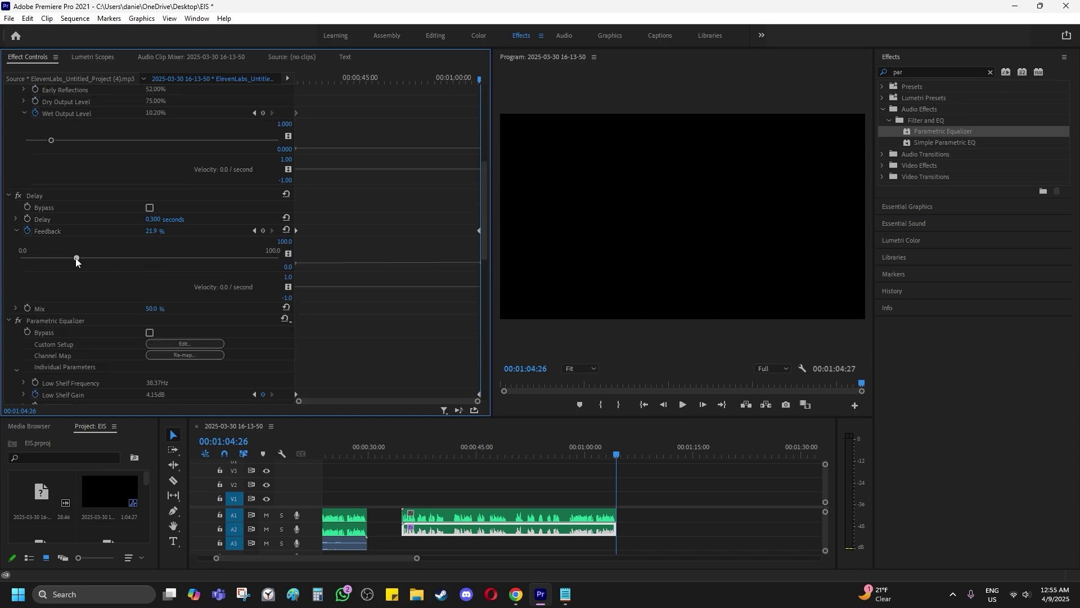
{"action": "left_click_drag", "start_coordinate": [76, 260], "coordinate": [149, 259]}
{"action": "left_click", "coordinate": [17, 232]}
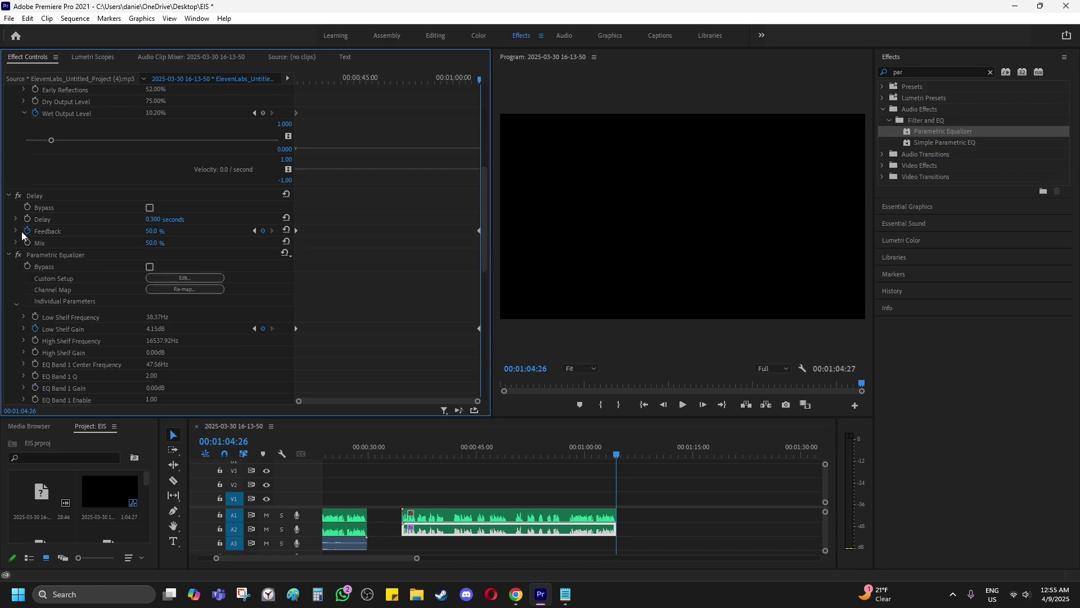
Keyframe the Studio Reverb's Wet Output Level at about 35% at the clip's end.
{"action": "left_click", "coordinate": [17, 304]}
{"action": "scroll", "coordinate": [67, 293], "scroll_direction": "up", "scroll_amount": 5}
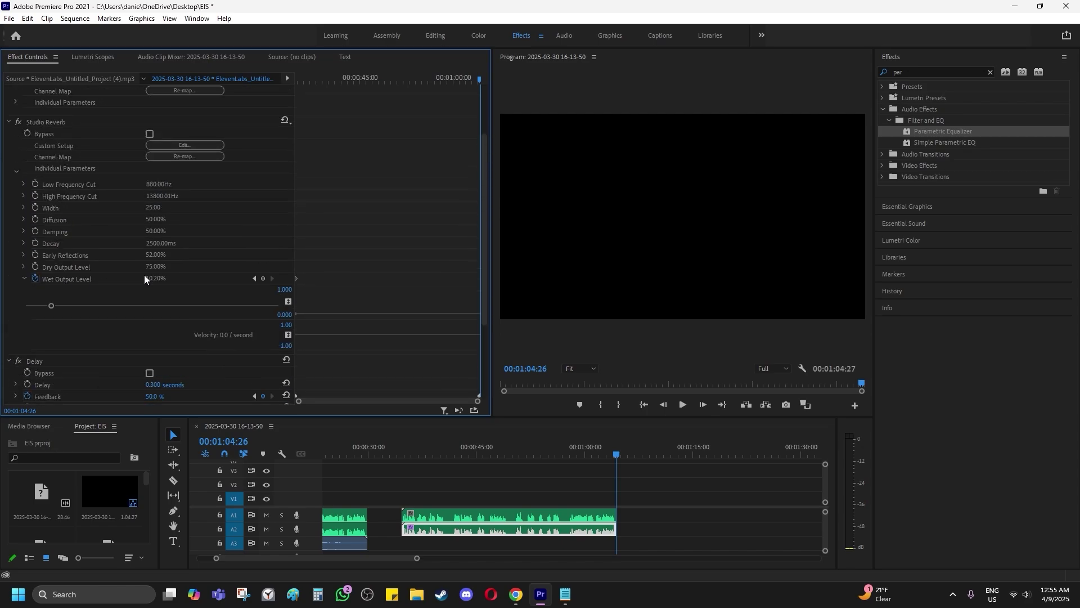
{"action": "left_click_drag", "start_coordinate": [52, 306], "coordinate": [99, 307]}
{"action": "left_click", "coordinate": [25, 279]}
{"action": "scroll", "coordinate": [120, 269], "scroll_direction": "up", "scroll_amount": 3}
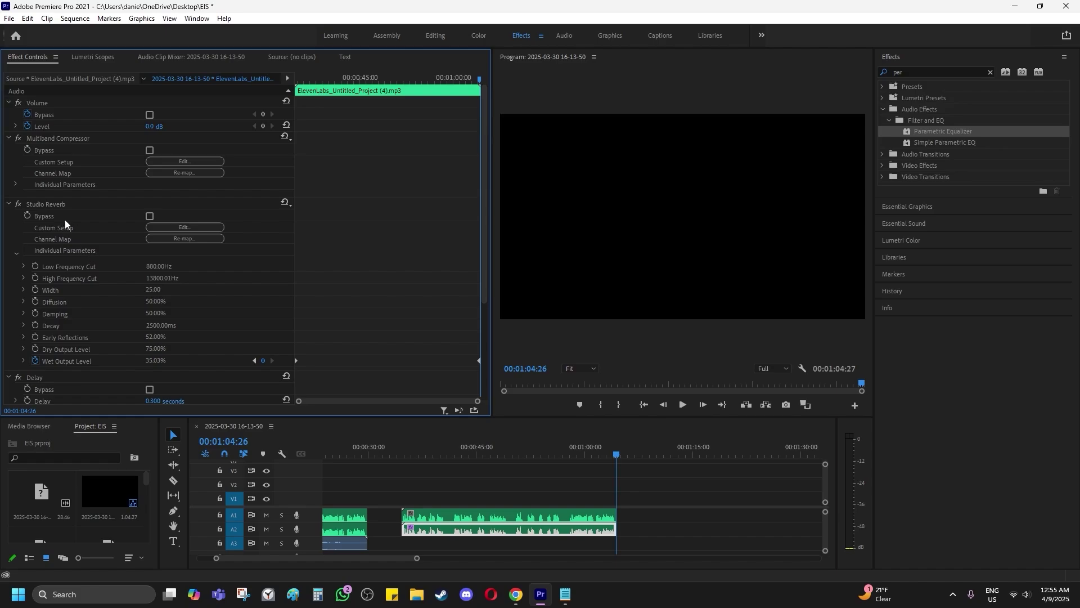
Collapse the Multiband Compressor's settings and play the second voiceover from its start to hear the build.
{"action": "left_click", "coordinate": [16, 184]}
{"action": "left_click", "coordinate": [15, 189]}
{"action": "left_click", "coordinate": [8, 138]}
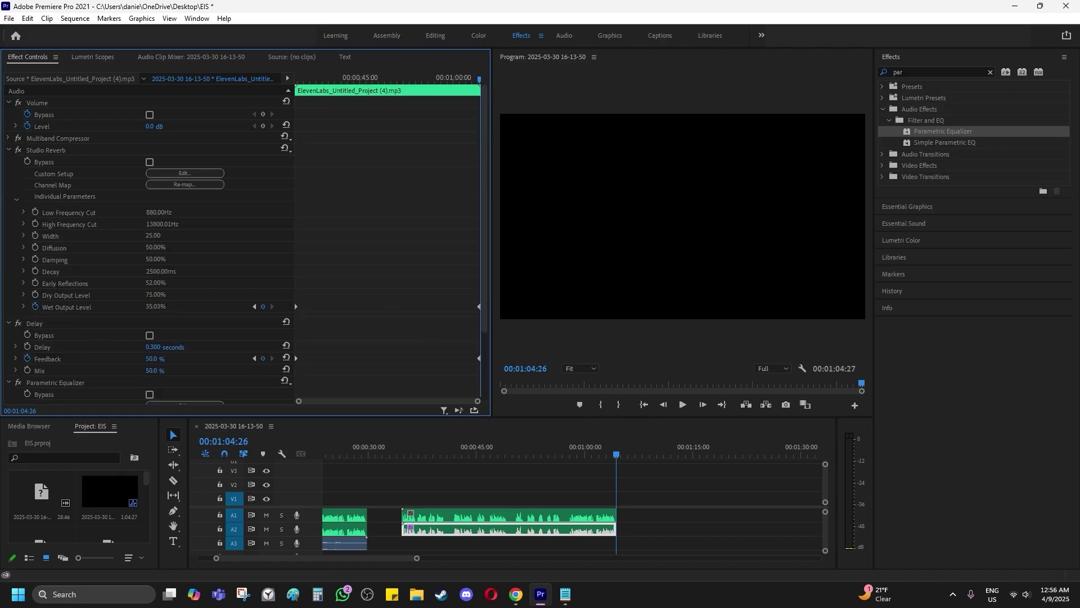
{"action": "left_click", "coordinate": [404, 453]}
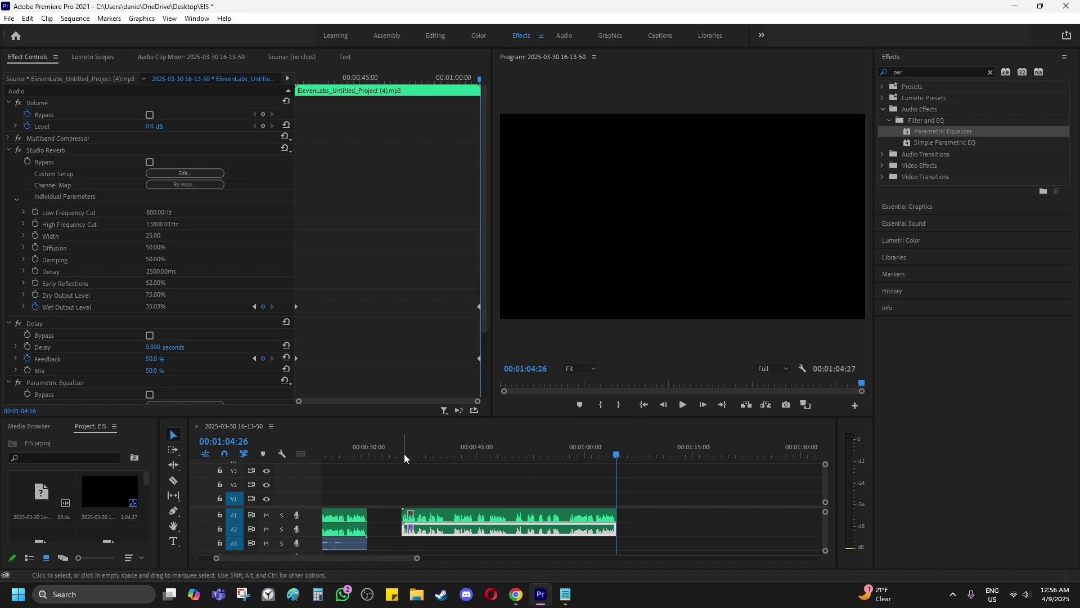
{"action": "key", "text": "space"}
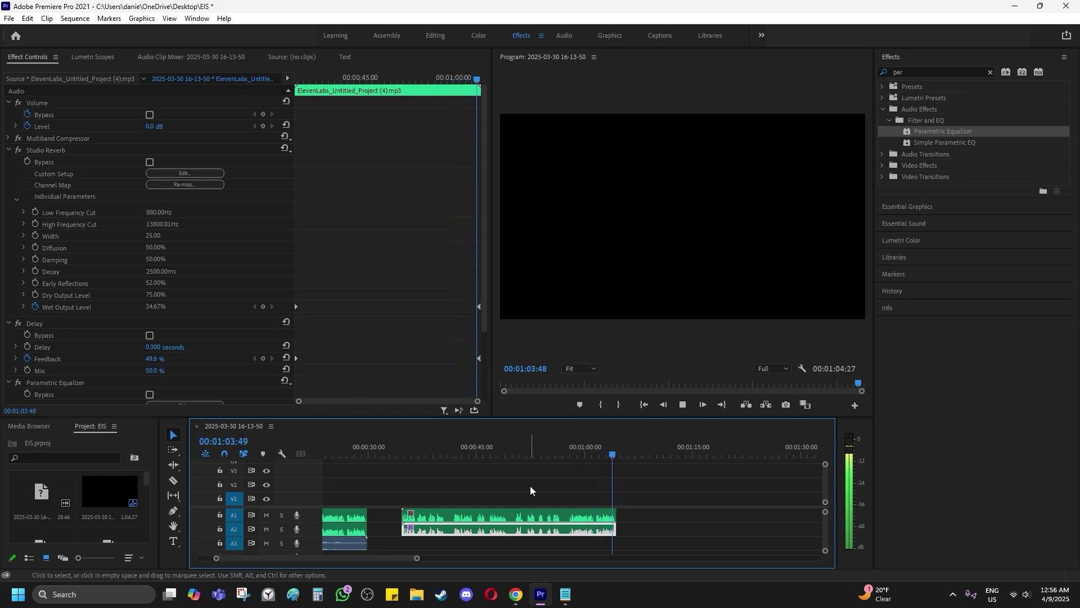
Move the music clip on A3 beneath the second voiceover so both start together, and select the A2 duplicate.
{"action": "left_click_drag", "start_coordinate": [344, 543], "coordinate": [595, 548]}
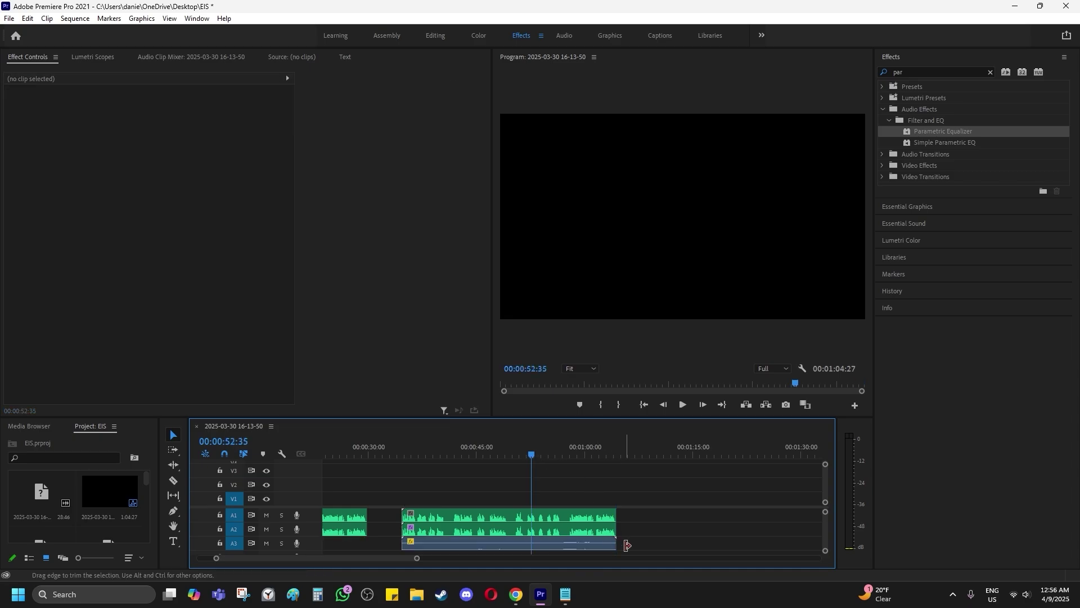
{"action": "left_click_drag", "start_coordinate": [411, 447], "coordinate": [403, 448]}
{"action": "left_click", "coordinate": [417, 448]}
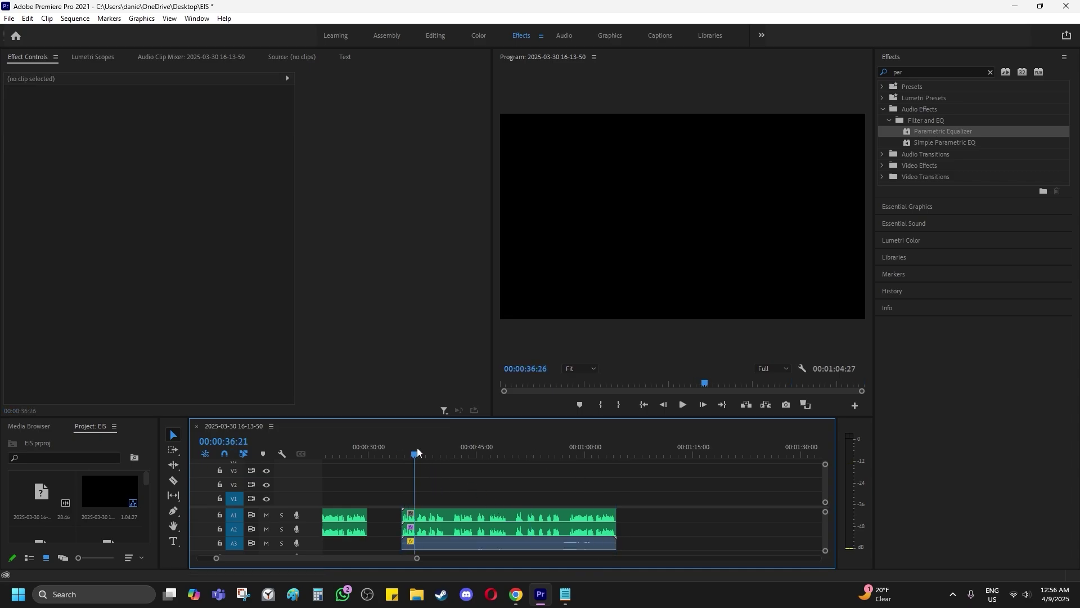
{"action": "left_click", "coordinate": [454, 529]}
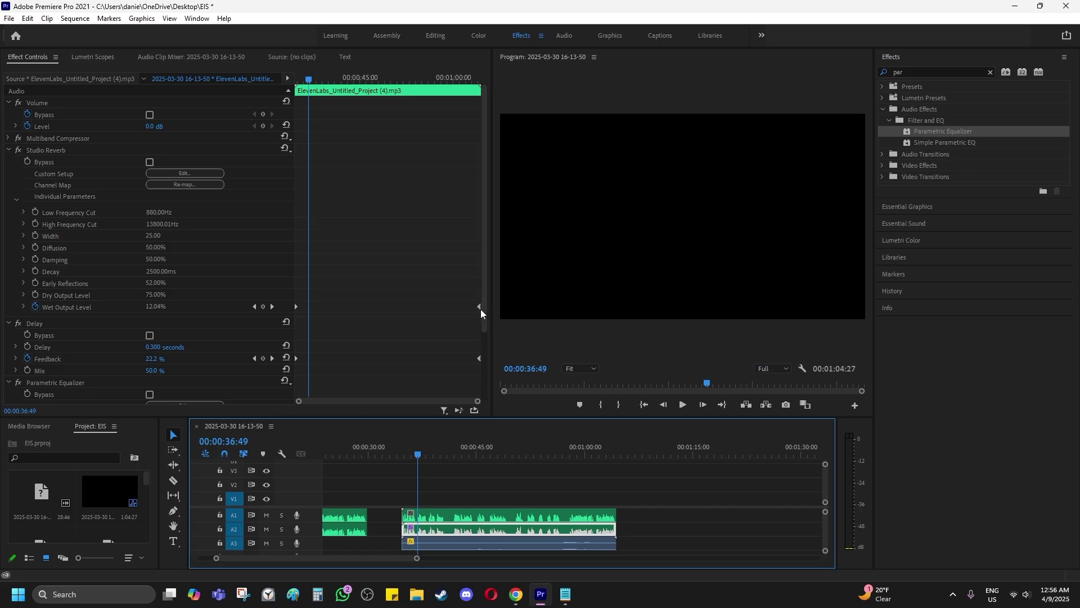
Review step 5 of the text.txt notes in Notepad, on fading out or returning to the clean voice, and return to Premiere Pro.
{"action": "key", "text": "alt+Tab"}
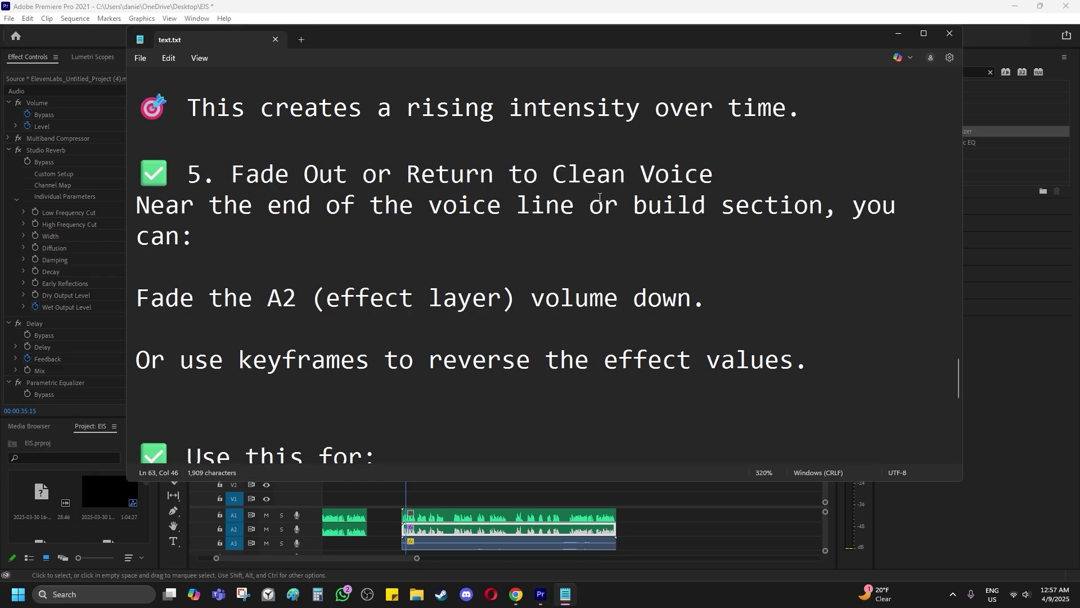
{"action": "key", "text": "alt+Tab"}
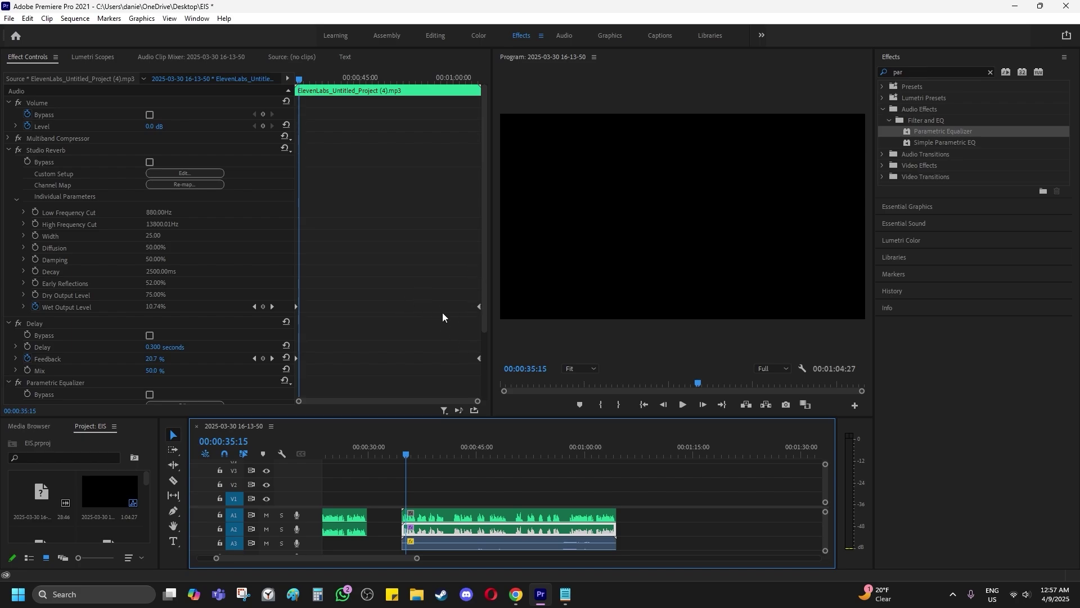
{"action": "key", "text": "alt+Tab"}
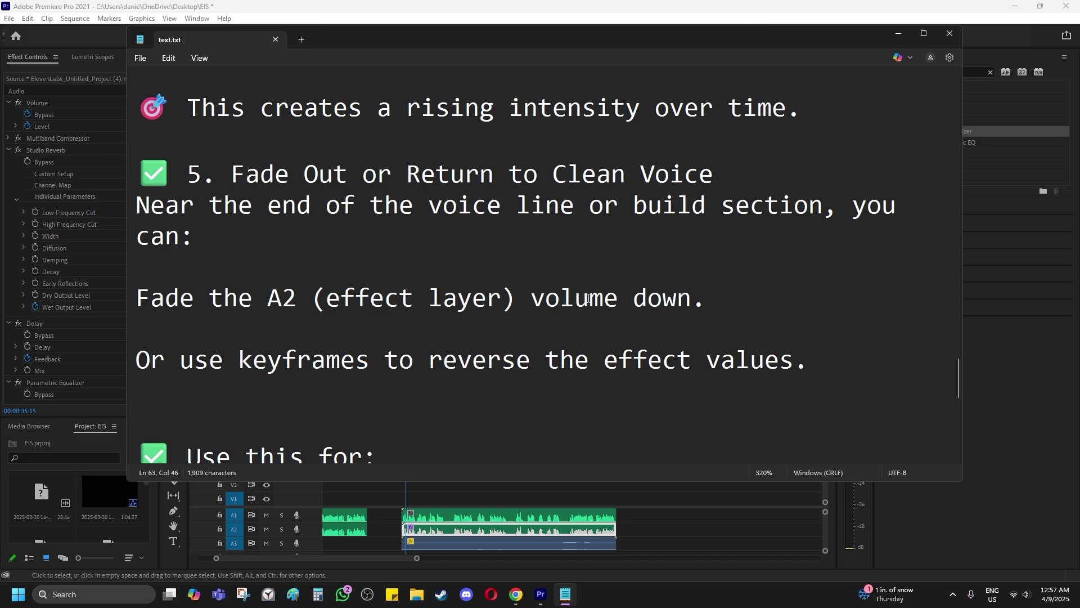
{"action": "key", "text": "alt+Tab"}
Play the second voiceover together with its music from the clip start.
{"action": "left_click_drag", "start_coordinate": [406, 453], "coordinate": [400, 453]}
{"action": "key", "text": "space"}
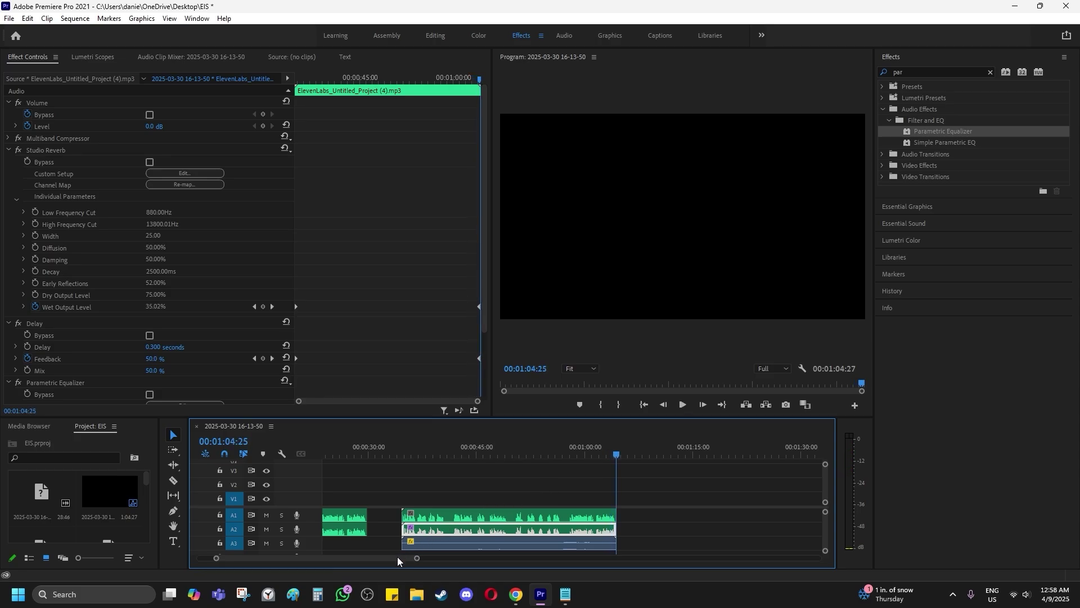
Examine the second A2 clip's reverb wet level and delay feedback keyframes near its end.
{"action": "left_click_drag", "start_coordinate": [397, 556], "coordinate": [381, 557]}
{"action": "left_click", "coordinate": [557, 475]}
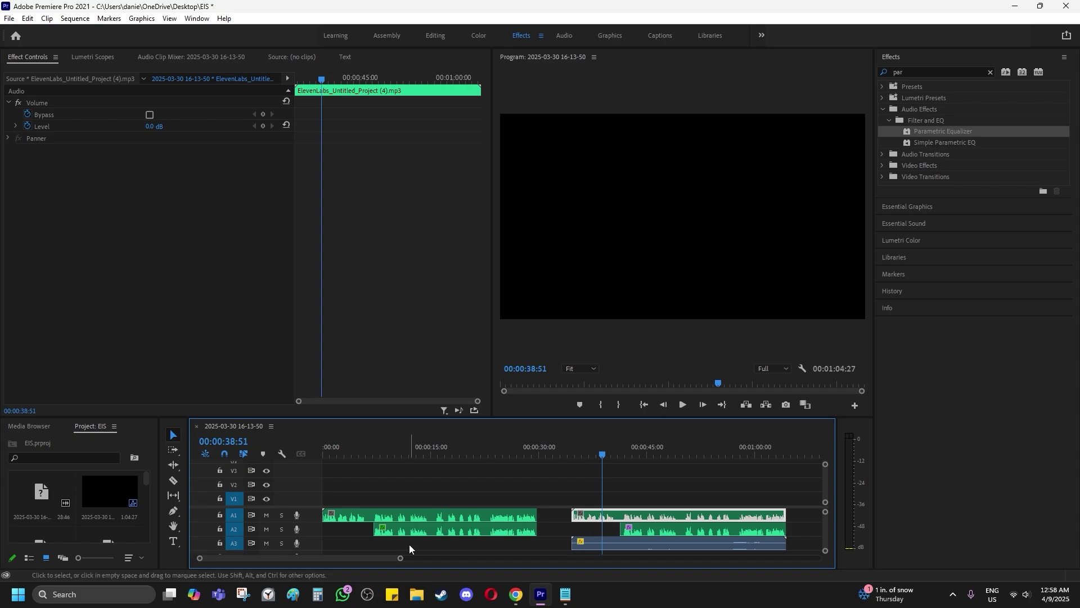
{"action": "scroll", "coordinate": [380, 558], "scroll_direction": "down", "scroll_amount": 2}
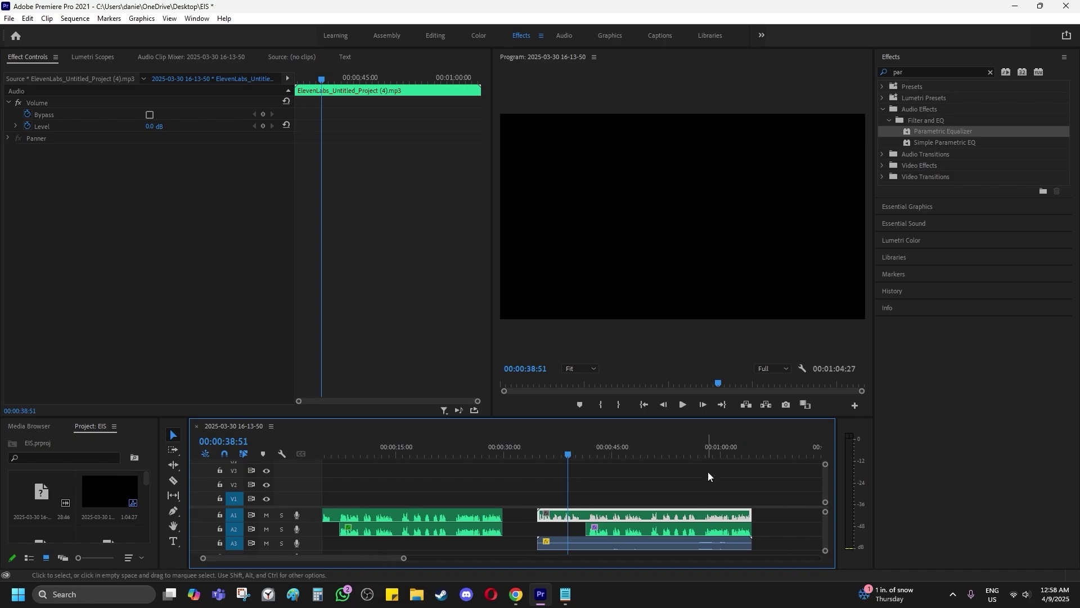
{"action": "left_click", "coordinate": [700, 455]}
{"action": "left_click", "coordinate": [713, 527]}
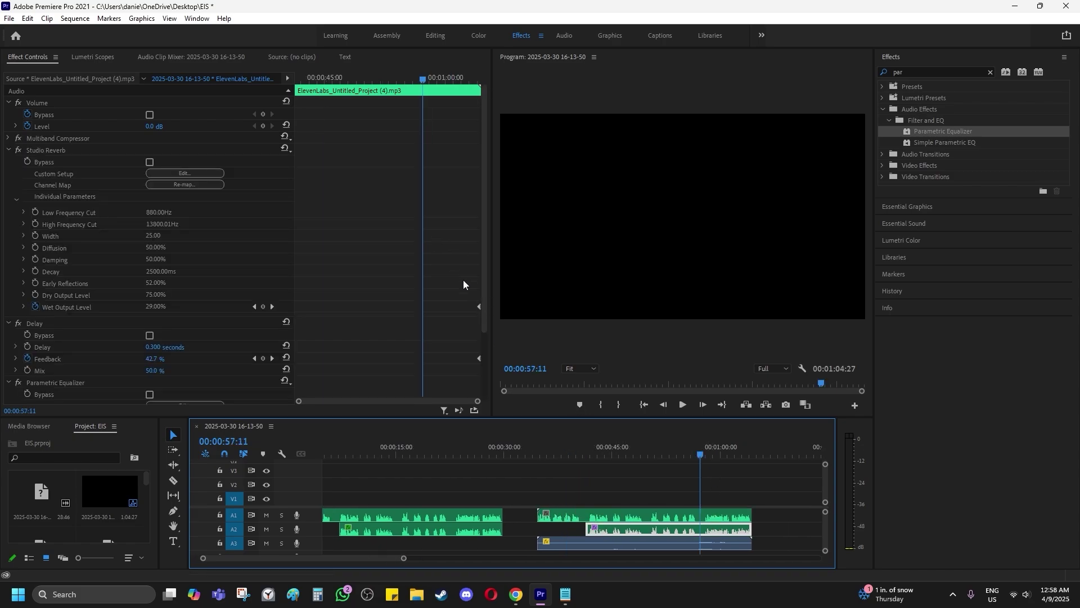
{"action": "left_click_drag", "start_coordinate": [472, 281], "coordinate": [493, 359]}
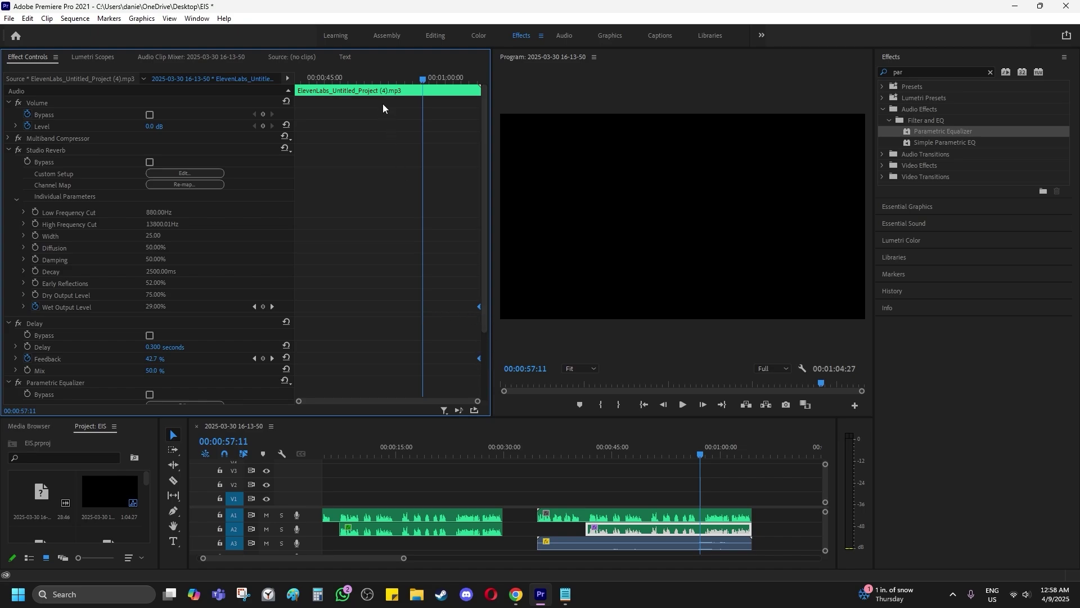
{"action": "left_click", "coordinate": [389, 78]}
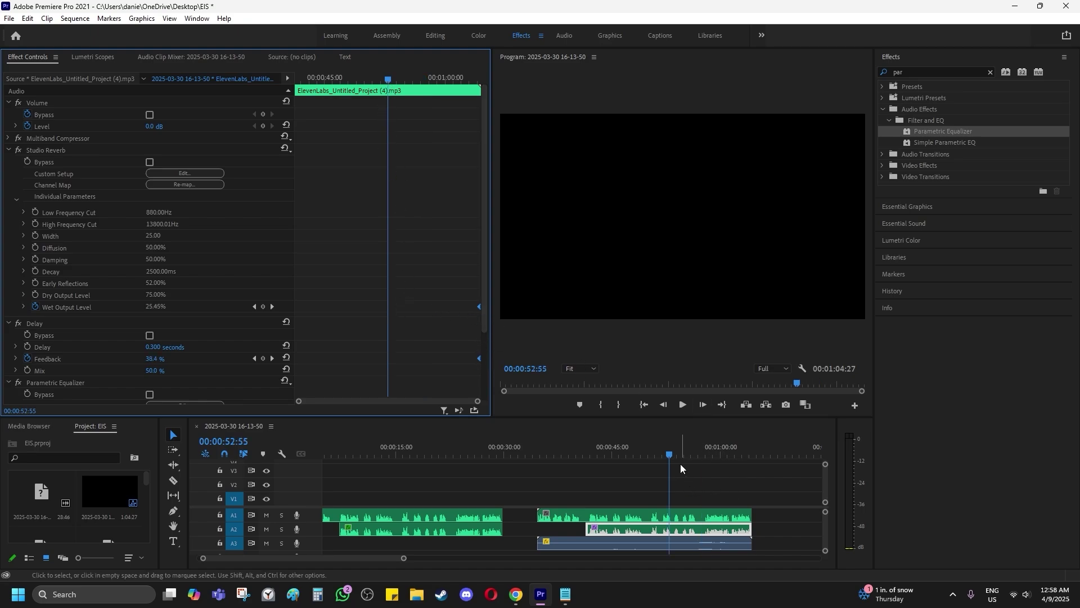
{"action": "left_click_drag", "start_coordinate": [682, 458], "coordinate": [721, 459]}
{"action": "left_click", "coordinate": [578, 494]}
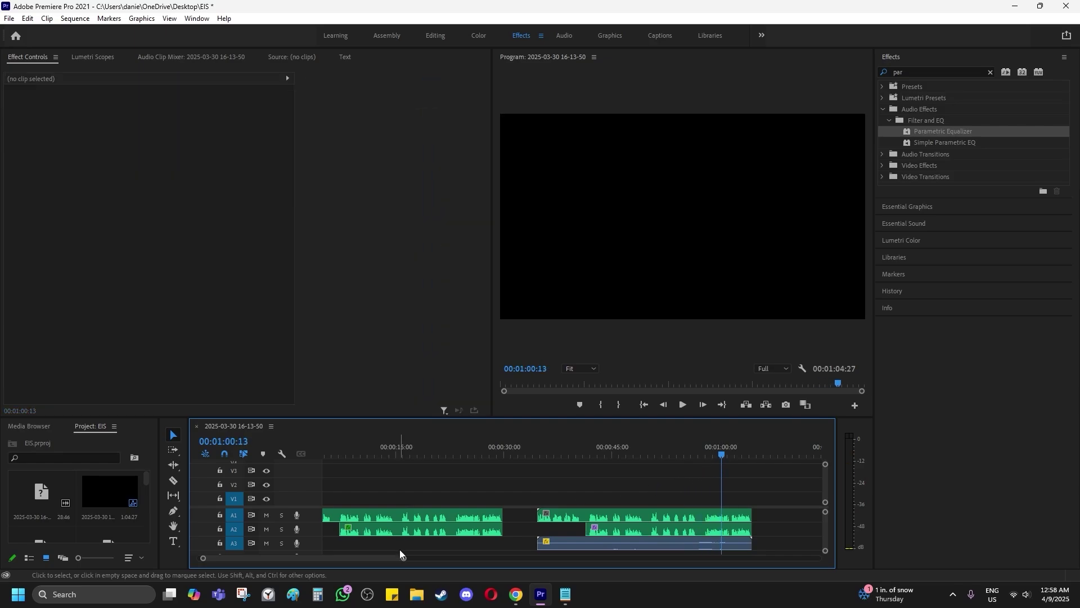
Select the first voiceover's A2 effect clip and play that example from 00:00:00:00.
{"action": "scroll", "coordinate": [400, 549], "scroll_direction": "up", "scroll_amount": 2}
{"action": "left_click", "coordinate": [444, 533]}
{"action": "left_click", "coordinate": [480, 453]}
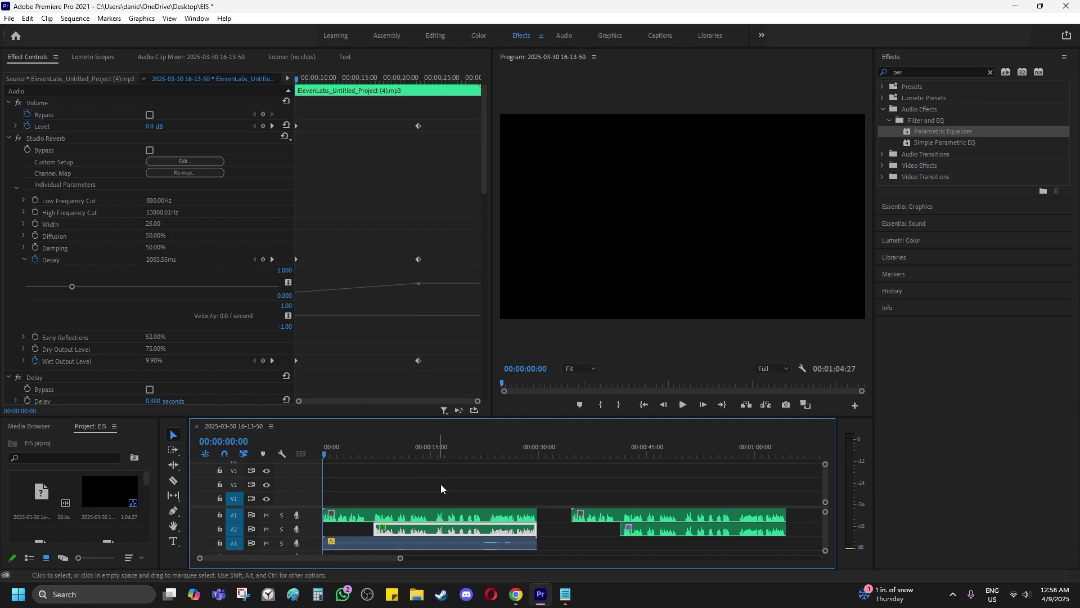
{"action": "key", "text": "space"}
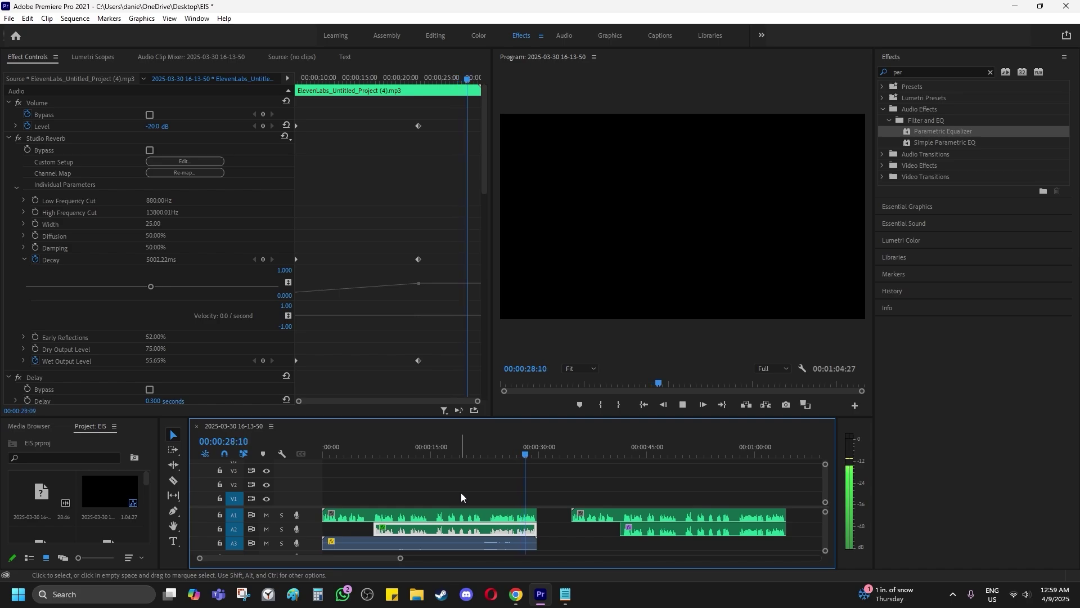
{"action": "left_click", "coordinate": [491, 455]}
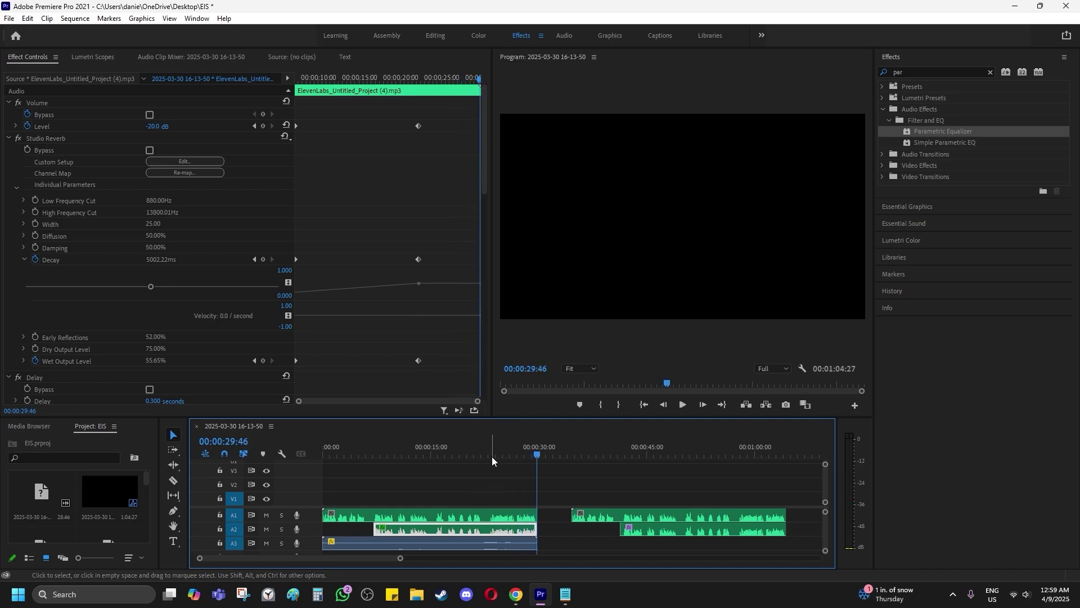
Compare the effect keyframes on the A2 clips of the first and second voiceovers.
{"action": "left_click_drag", "start_coordinate": [371, 446], "coordinate": [404, 445]}
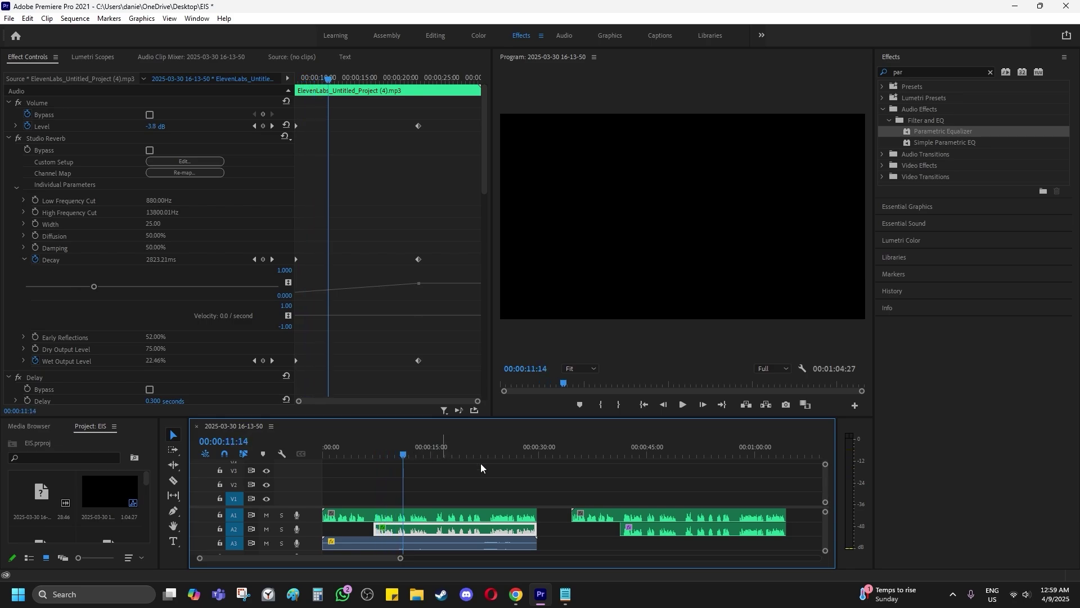
{"action": "left_click", "coordinate": [623, 452]}
{"action": "left_click", "coordinate": [631, 529]}
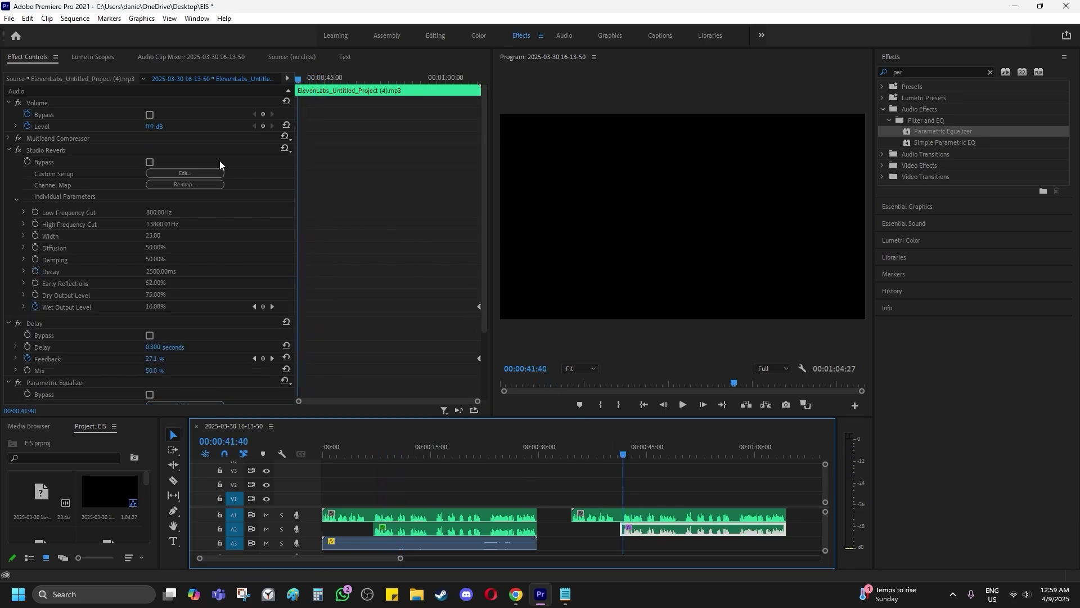
{"action": "left_click_drag", "start_coordinate": [451, 455], "coordinate": [426, 454]}
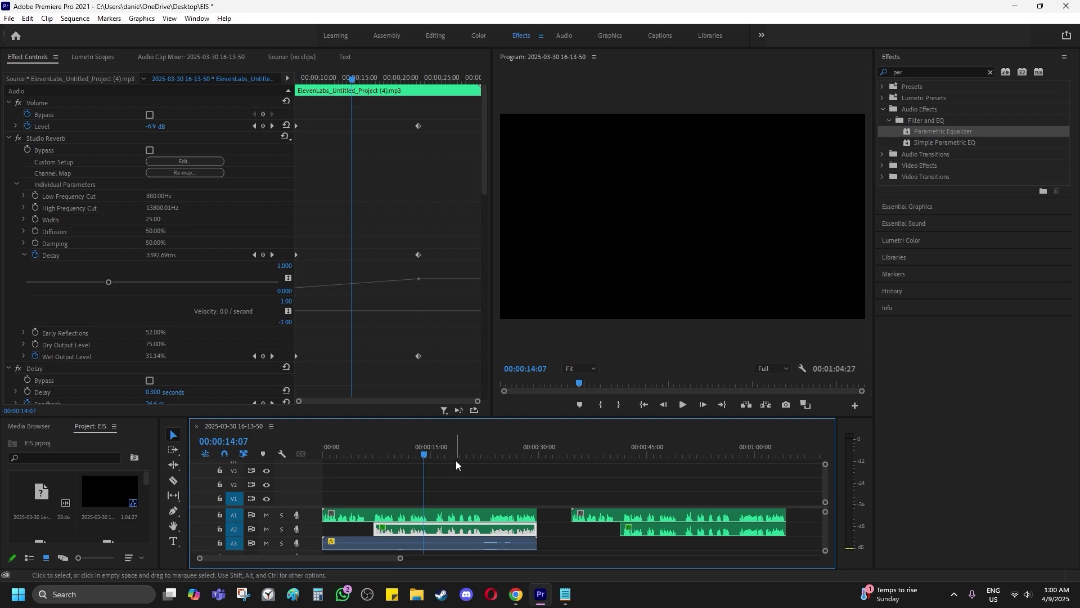
{"action": "left_click", "coordinate": [482, 461]}
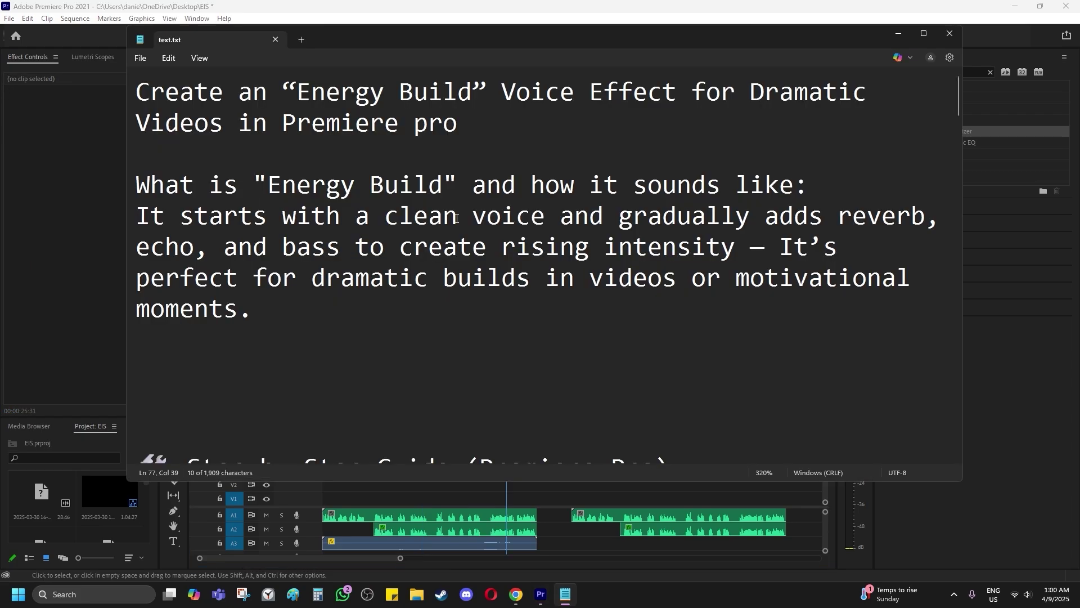